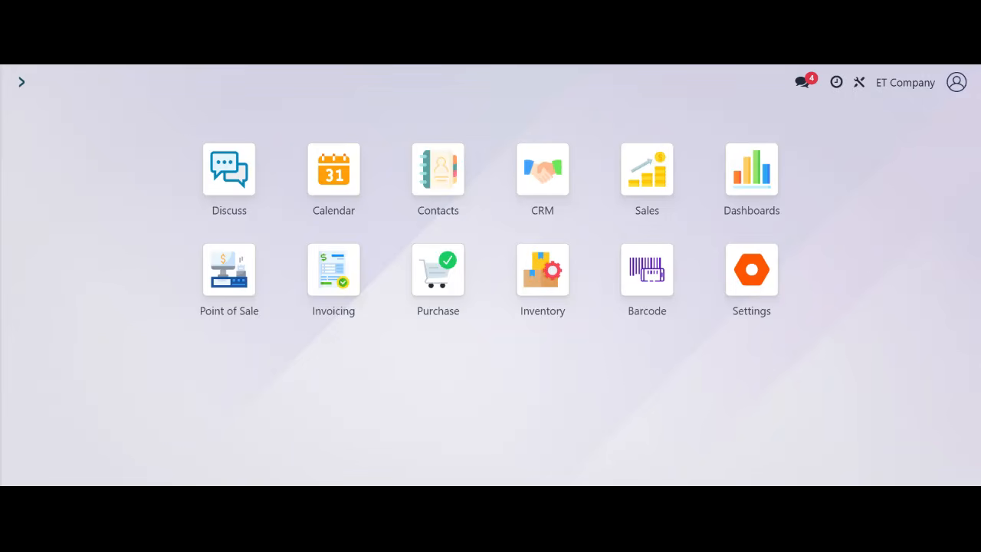
Step: Open Point of Sale and set up the Restaurant store with sample products
{"action": "left_click", "coordinate": [227, 281]}
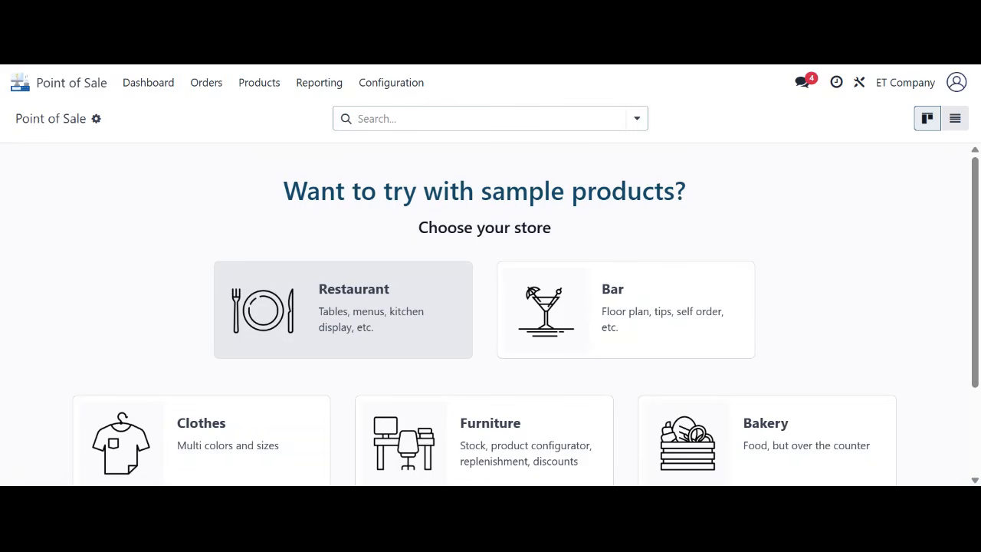
{"action": "left_click", "coordinate": [276, 276]}
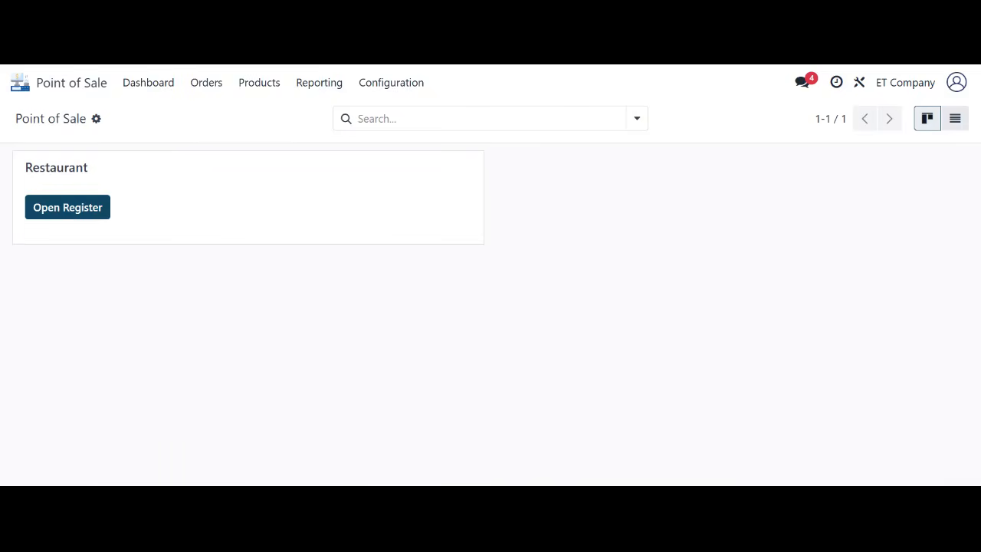
Step: Open the Bacon Burger product record from the Point of Sale product list
{"action": "left_click", "coordinate": [259, 86]}
{"action": "left_click", "coordinate": [263, 113]}
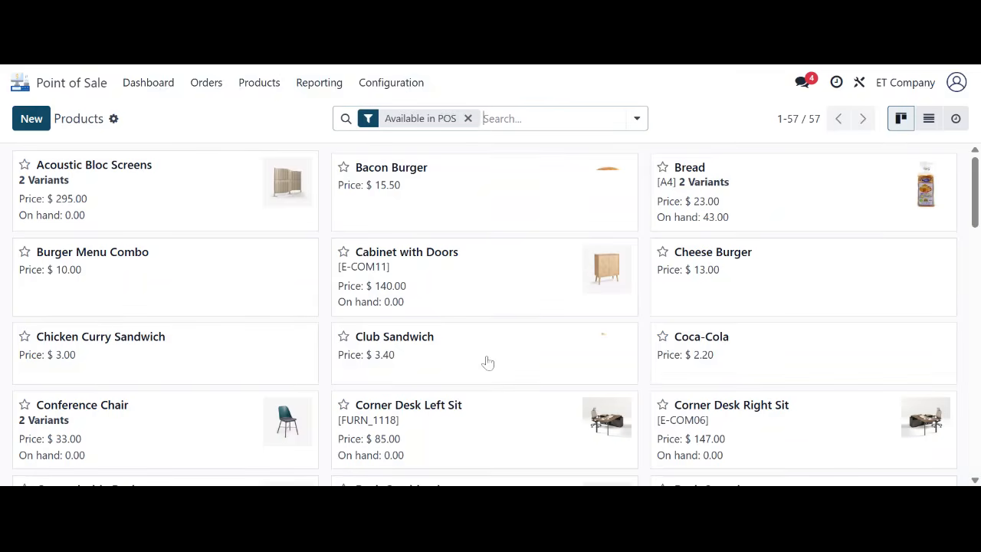
{"action": "left_click", "coordinate": [462, 197]}
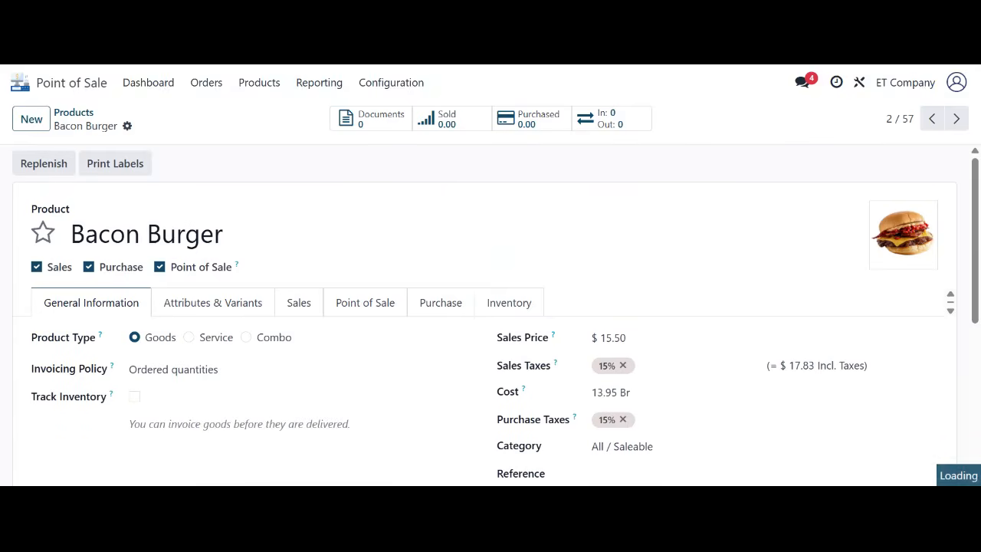
{"action": "left_click_drag", "start_coordinate": [223, 235], "coordinate": [69, 239]}
{"action": "left_click", "coordinate": [185, 236]}
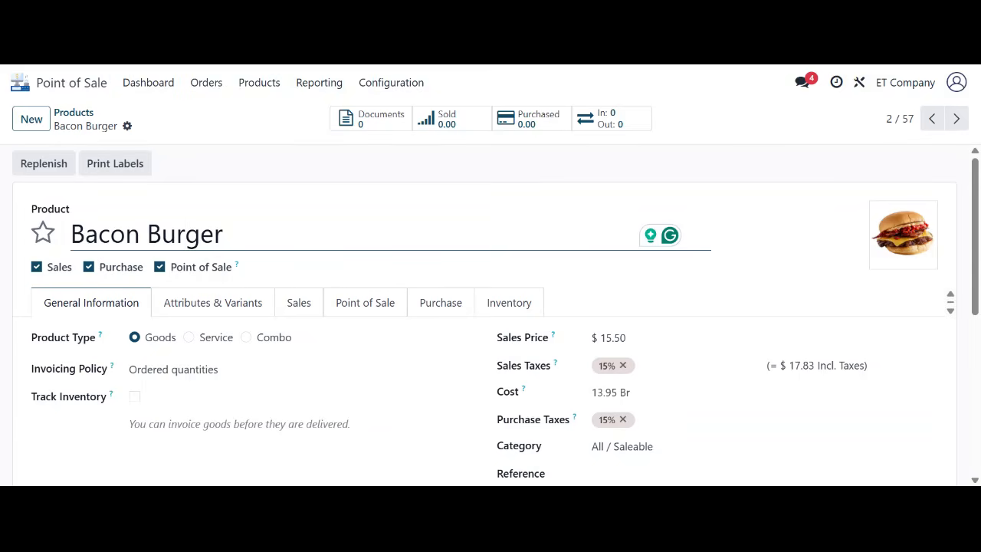
Step: Make Bacon Burger unavailable for purchase and enable inventory tracking by quantity for it
{"action": "left_click", "coordinate": [115, 271]}
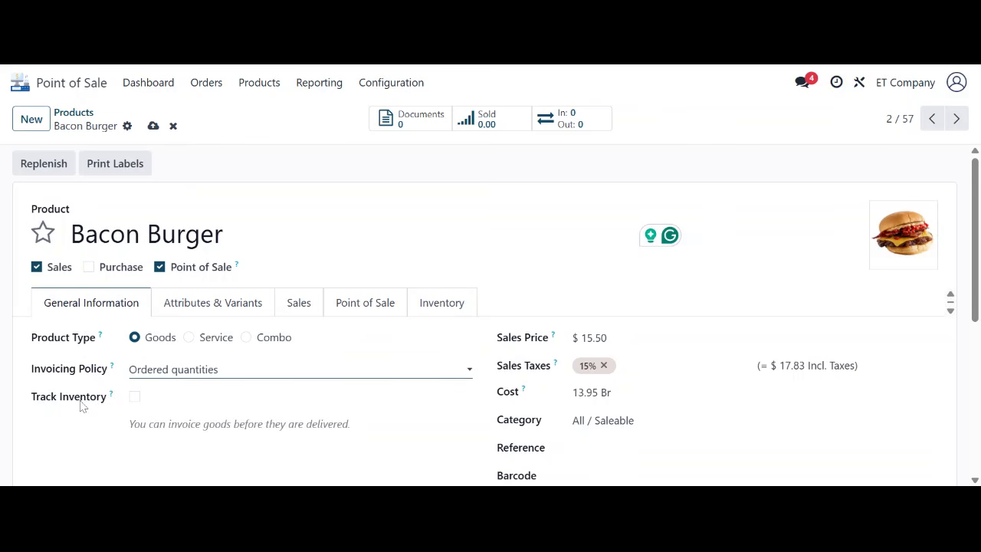
{"action": "left_click", "coordinate": [135, 397]}
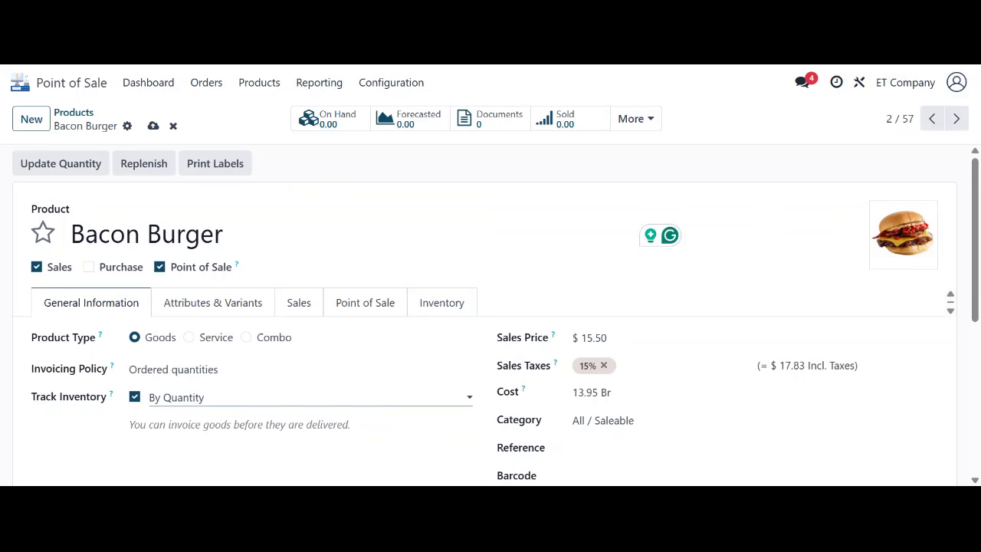
{"action": "left_click", "coordinate": [594, 337]}
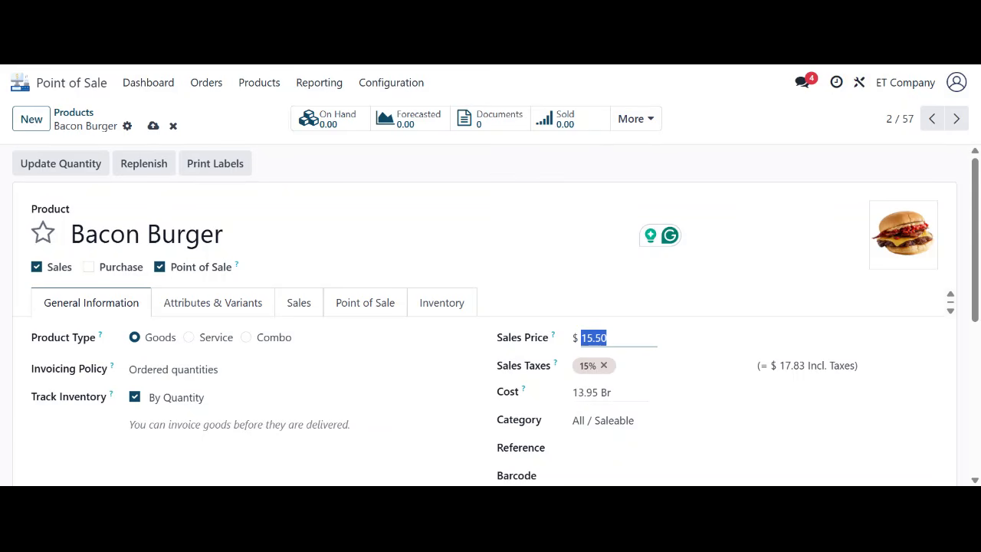
{"action": "key", "text": "Tab"}
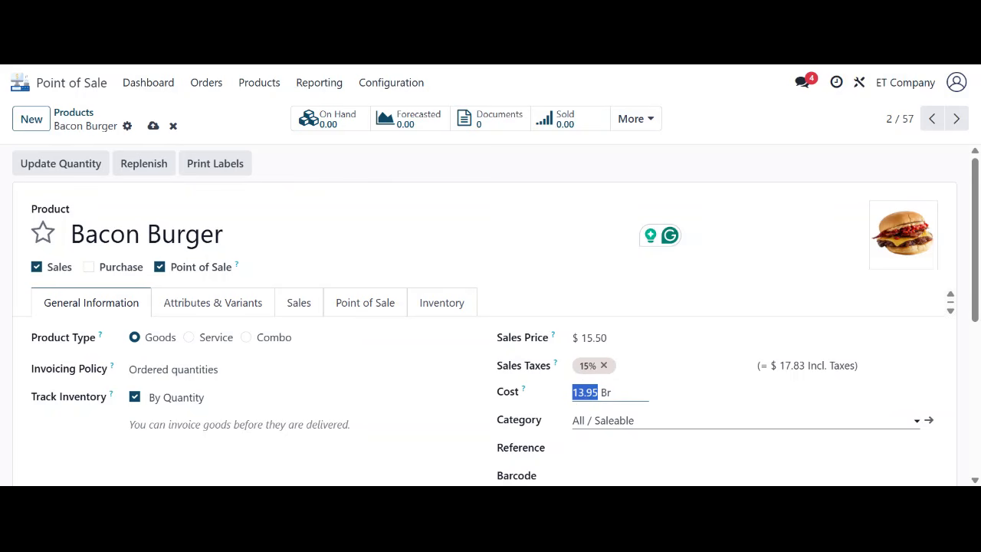
Step: Set the costing method of Bacon Burger's Saleable category to First In First Out (FIFO), save it and return to the product
{"action": "left_click", "coordinate": [928, 421]}
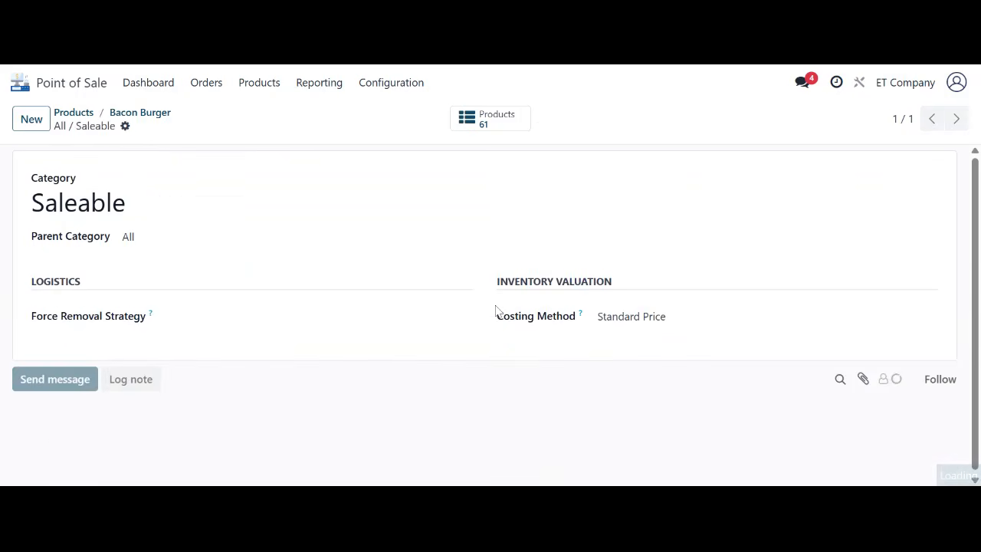
{"action": "left_click", "coordinate": [230, 315]}
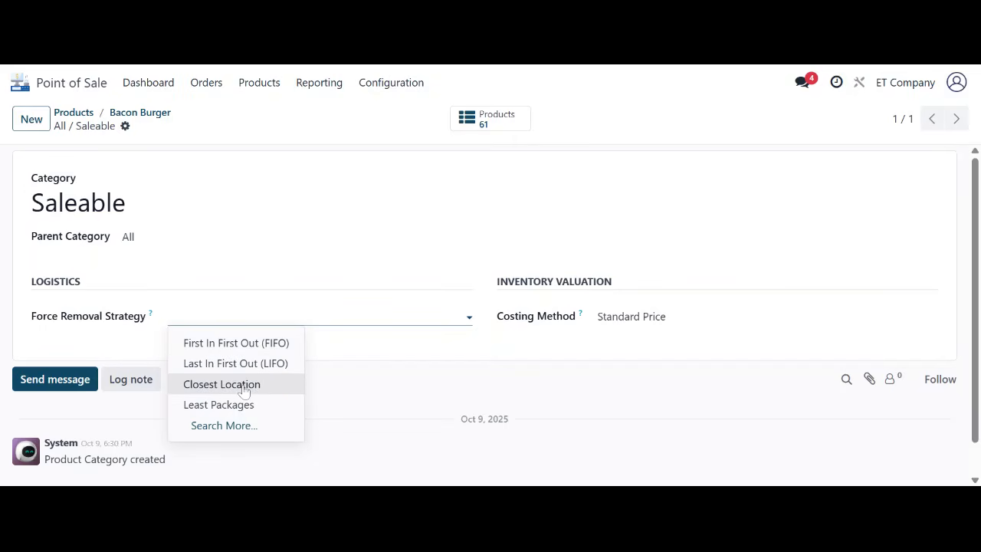
{"action": "left_click", "coordinate": [668, 319]}
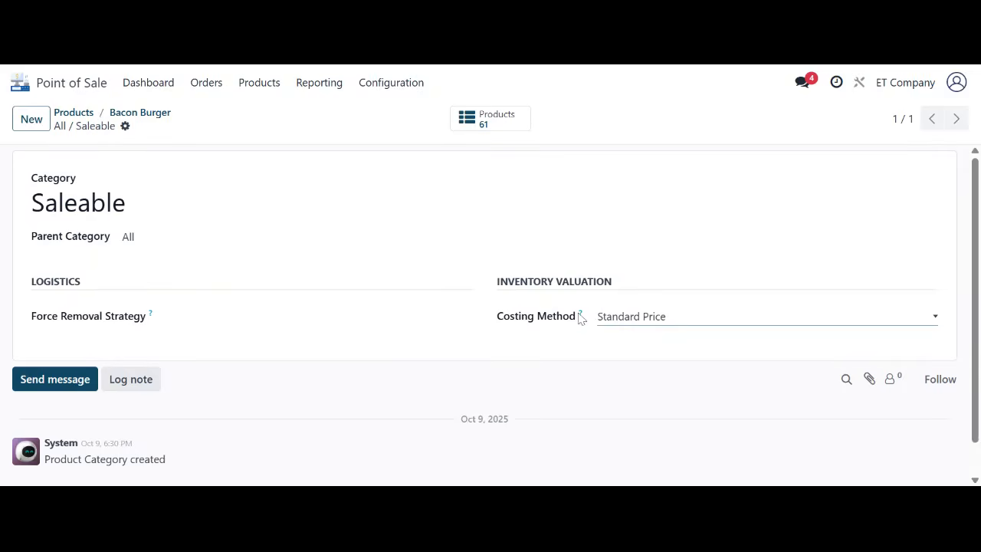
{"action": "mouse_move", "coordinate": [580, 315]}
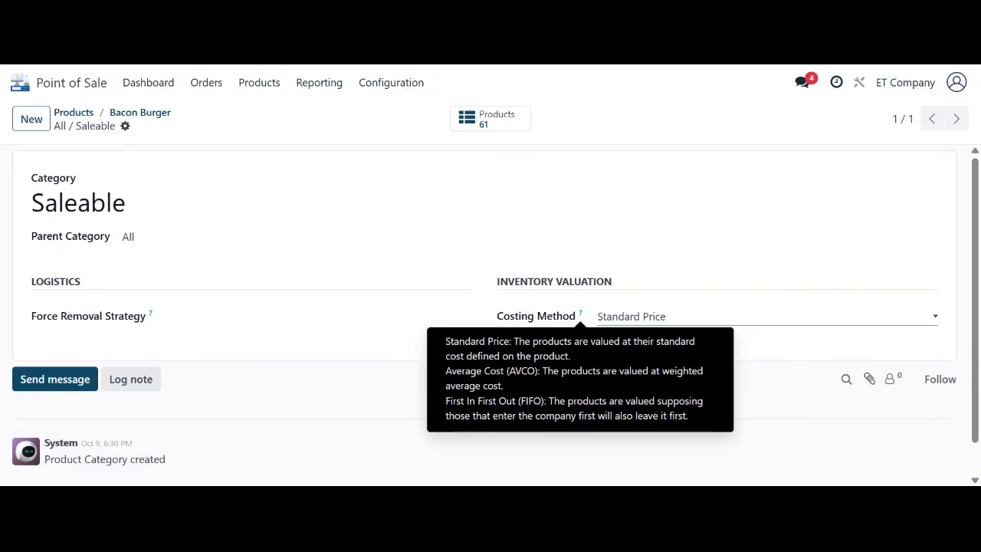
{"action": "left_click", "coordinate": [627, 318]}
{"action": "left_click", "coordinate": [660, 361]}
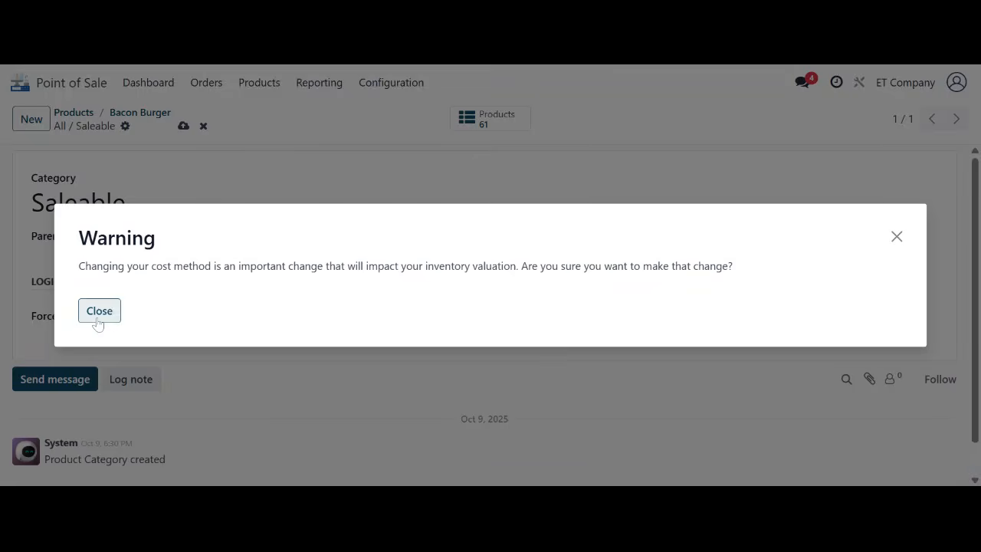
{"action": "left_click", "coordinate": [97, 315]}
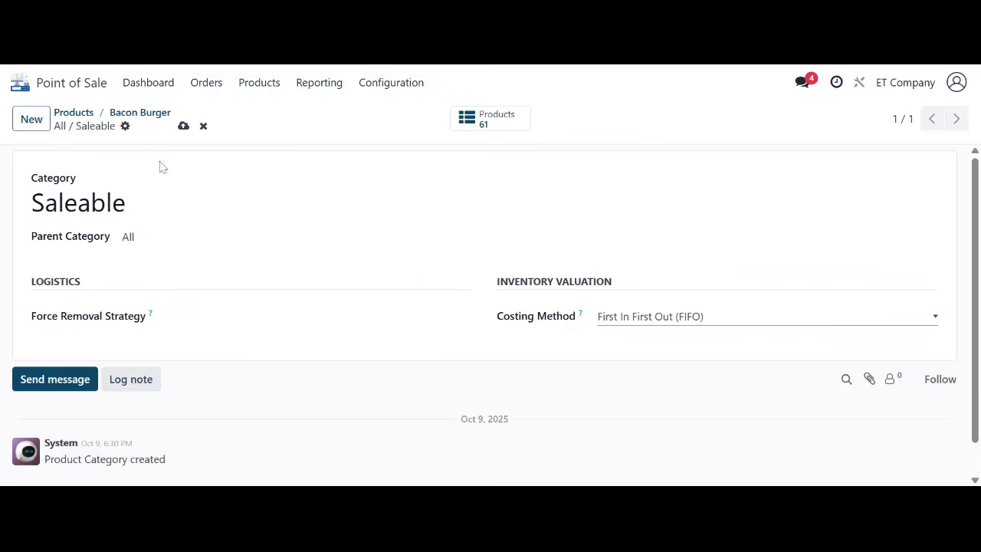
{"action": "left_click", "coordinate": [183, 126]}
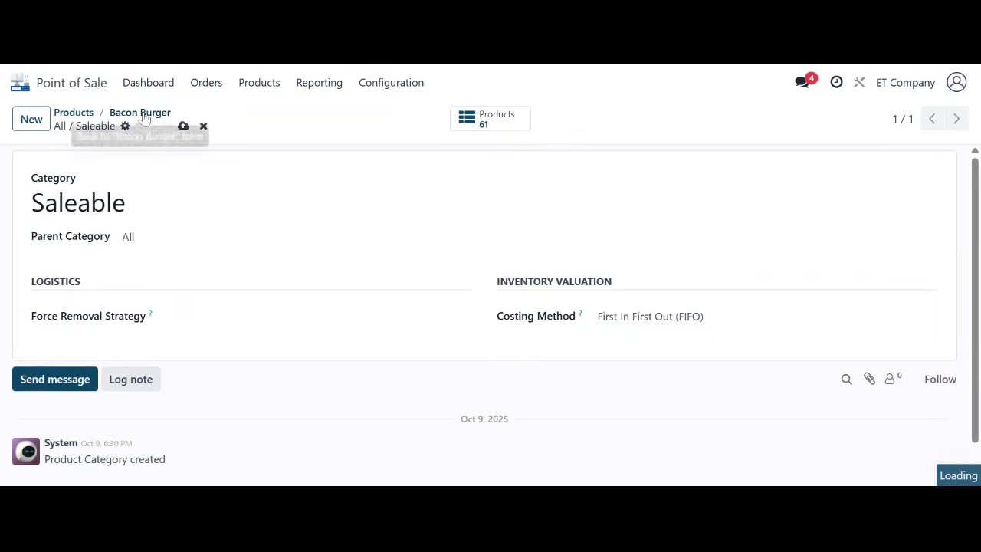
{"action": "left_click", "coordinate": [154, 125]}
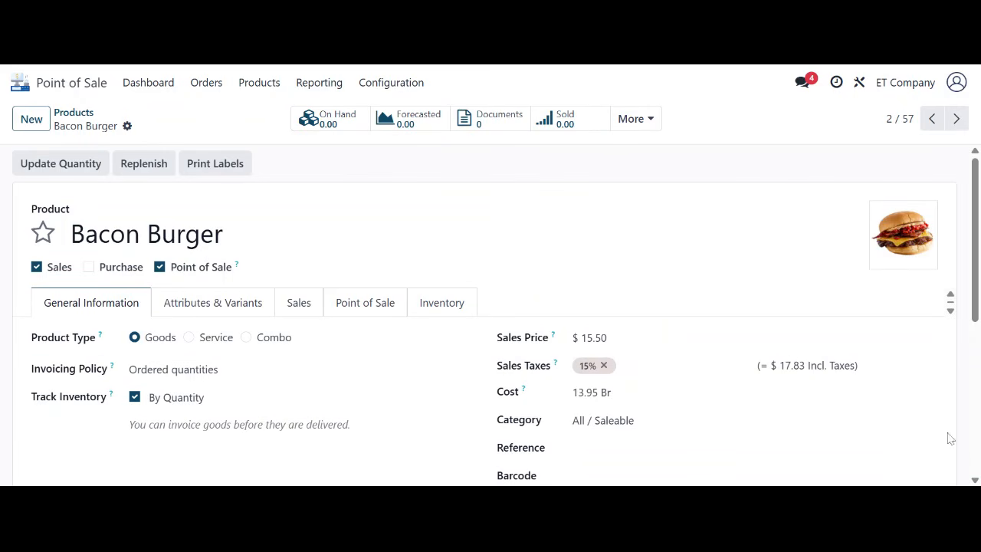
Step: Review the Saleable category's name and its parent category choices, then return to Bacon Burger
{"action": "left_click", "coordinate": [928, 420]}
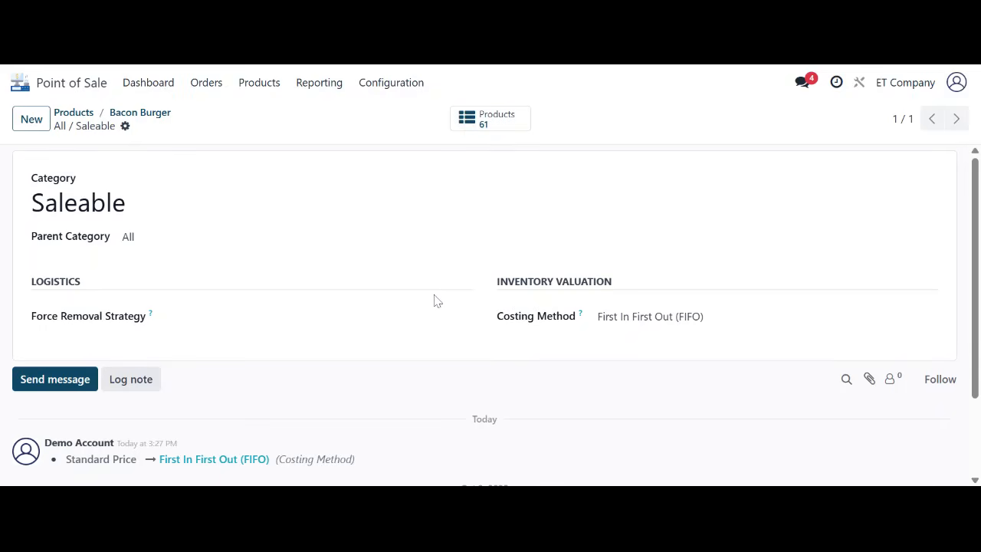
{"action": "left_click", "coordinate": [58, 202]}
{"action": "double_click", "coordinate": [58, 202]}
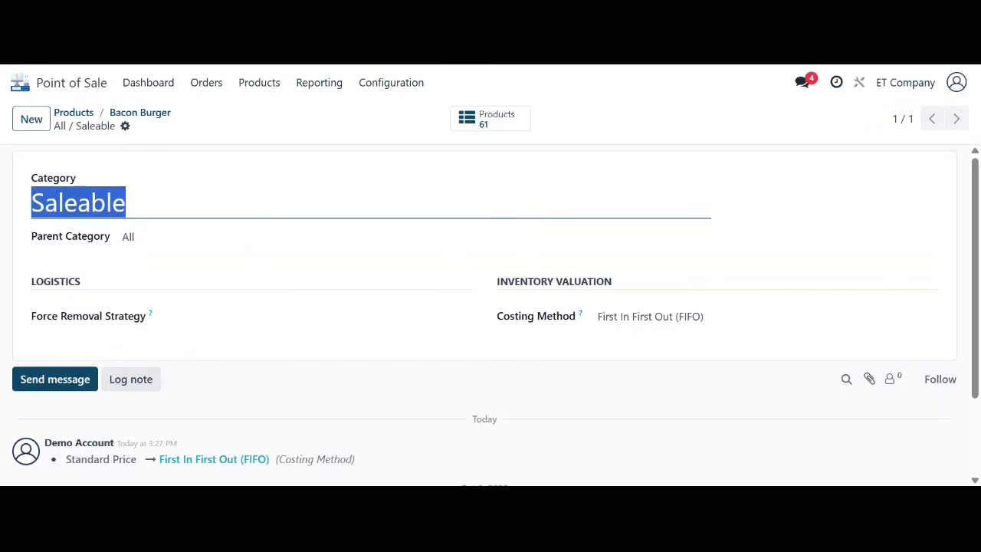
{"action": "left_click", "coordinate": [138, 239]}
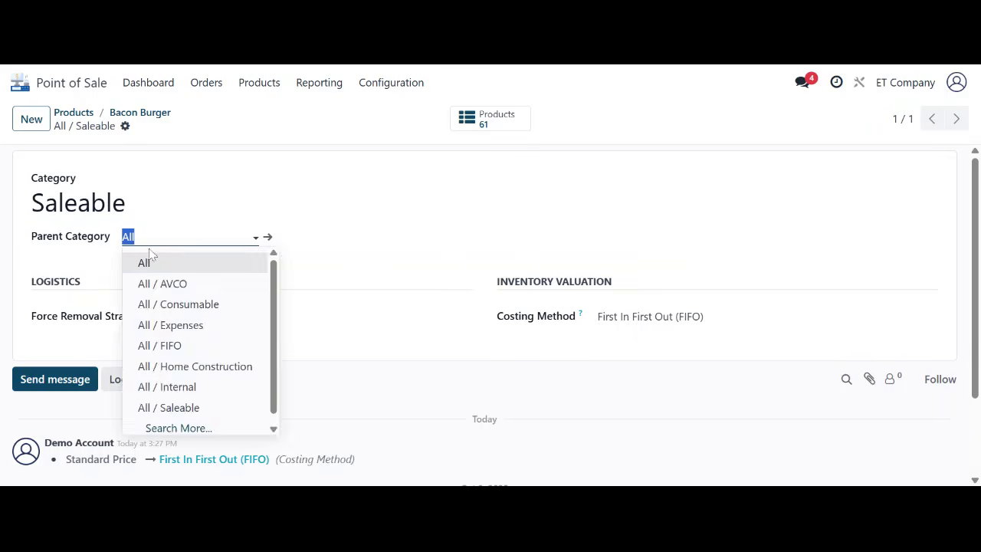
{"action": "left_click", "coordinate": [433, 236]}
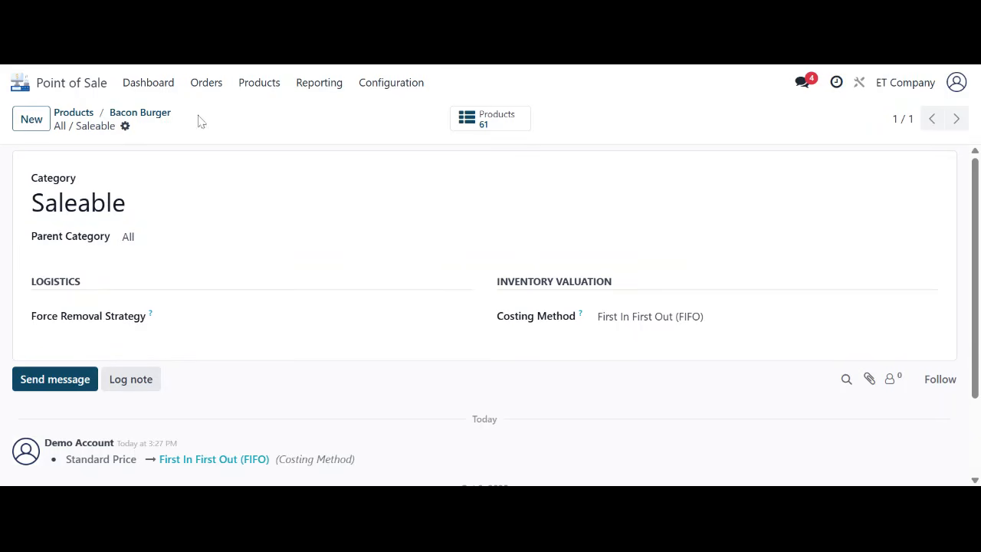
{"action": "left_click", "coordinate": [139, 115]}
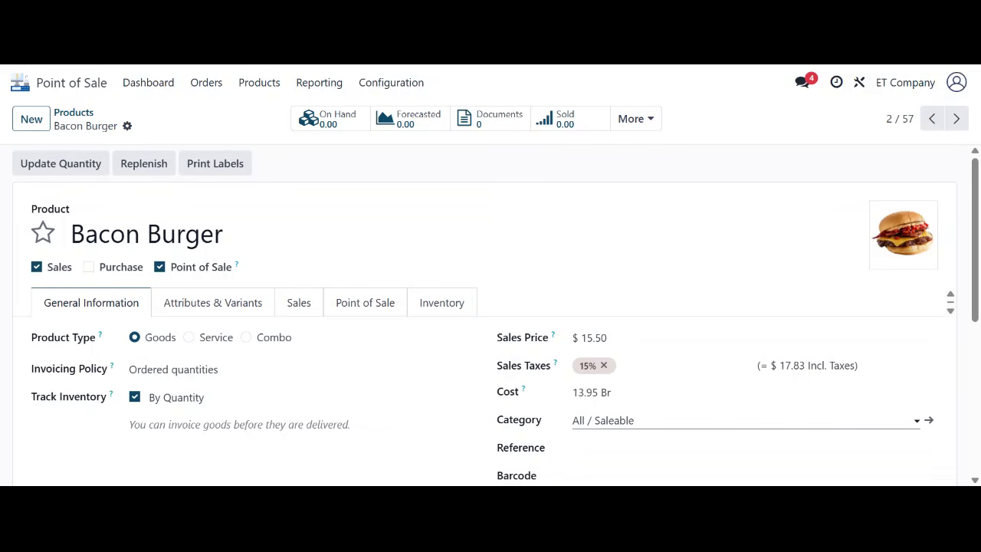
Step: Set Bacon Burger's reference to BBurger and check which companies it can be restricted to
{"action": "scroll", "coordinate": [624, 420], "scroll_direction": "down", "scroll_amount": 1}
{"action": "left_click", "coordinate": [624, 353]}
{"action": "scroll", "coordinate": [505, 302], "scroll_direction": "up", "scroll_amount": 1}
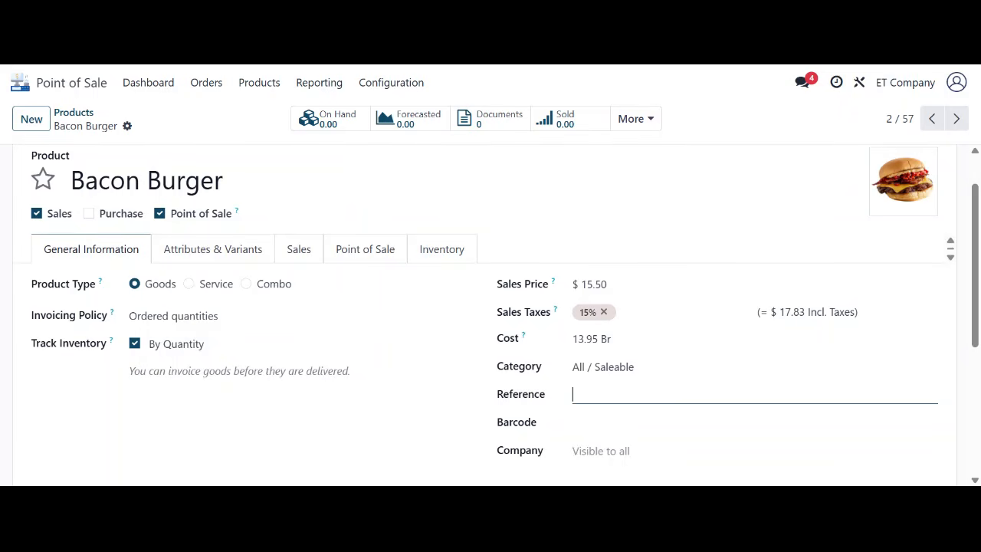
{"action": "type", "text": "BBurger"}
{"action": "left_click", "coordinate": [583, 422]}
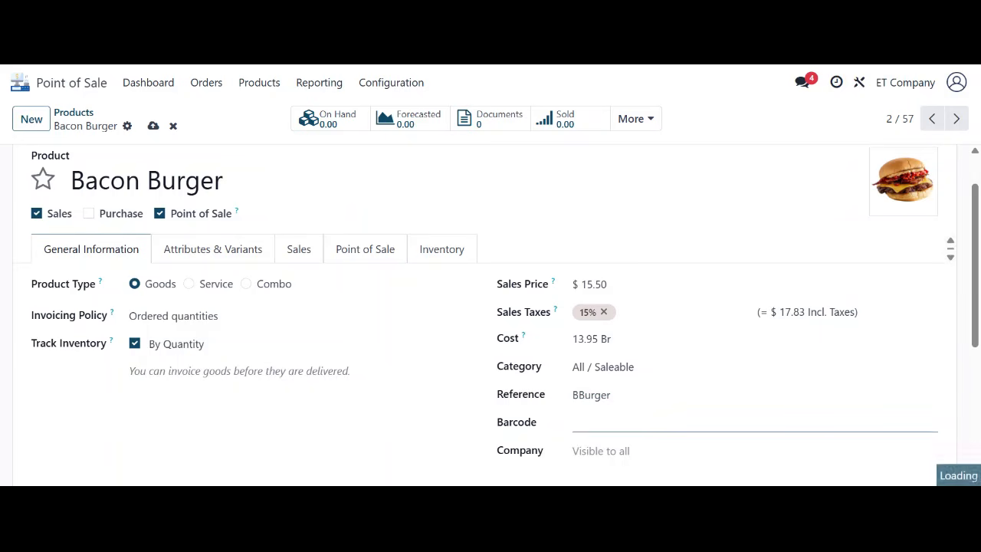
{"action": "left_click", "coordinate": [600, 451]}
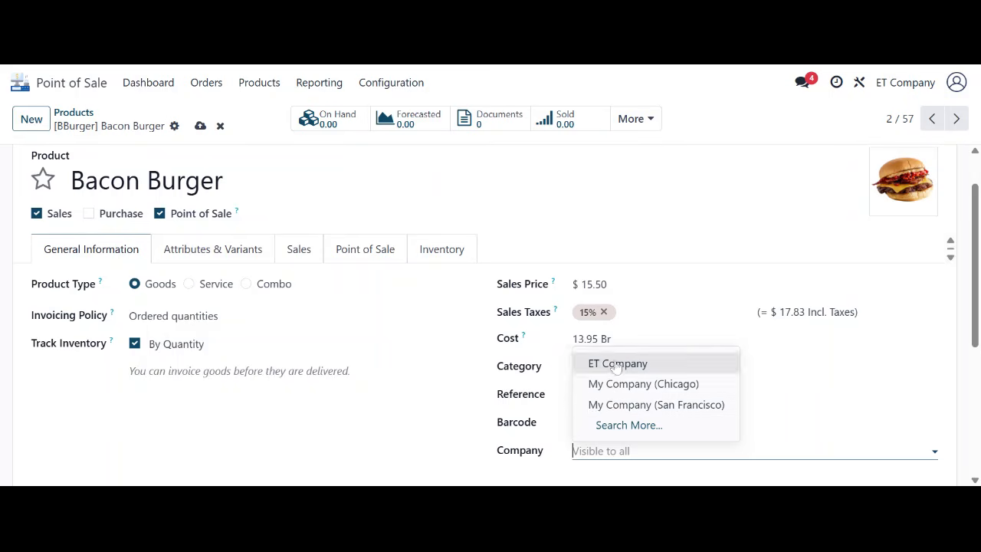
{"action": "left_click", "coordinate": [474, 455]}
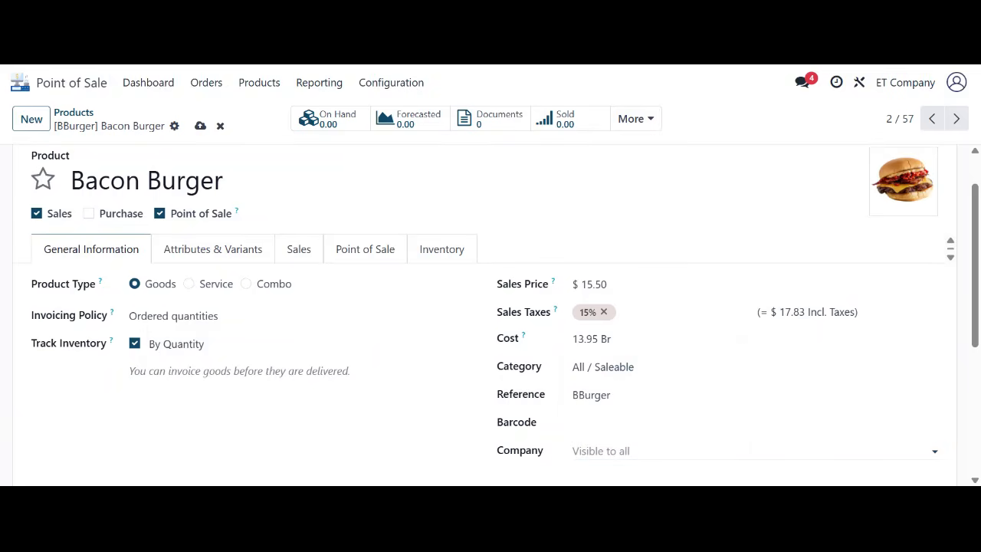
Step: Examine the extra price setting of the Belgian fresh homemade fries value in Bacon Burger's Sides attribute, then return to the product
{"action": "left_click", "coordinate": [216, 249]}
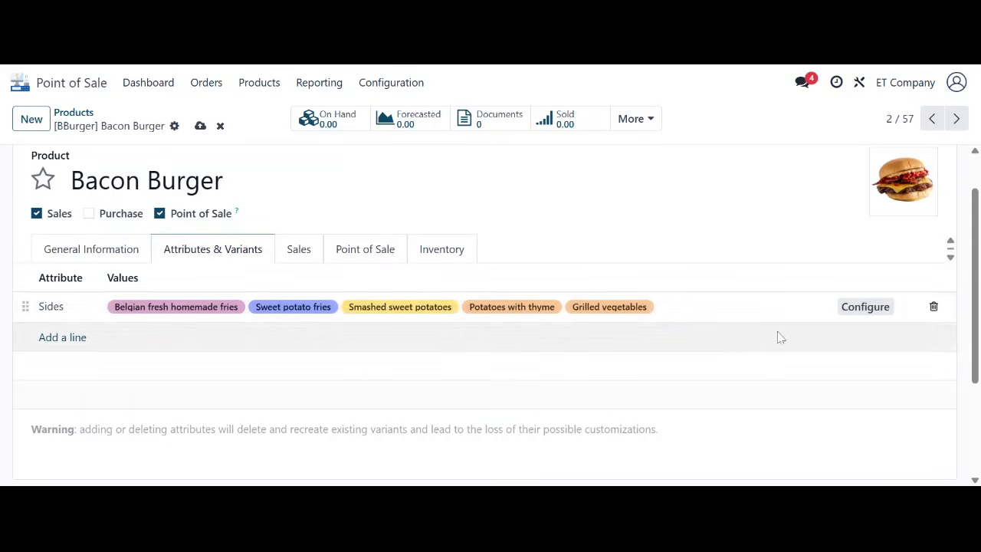
{"action": "left_click", "coordinate": [868, 311]}
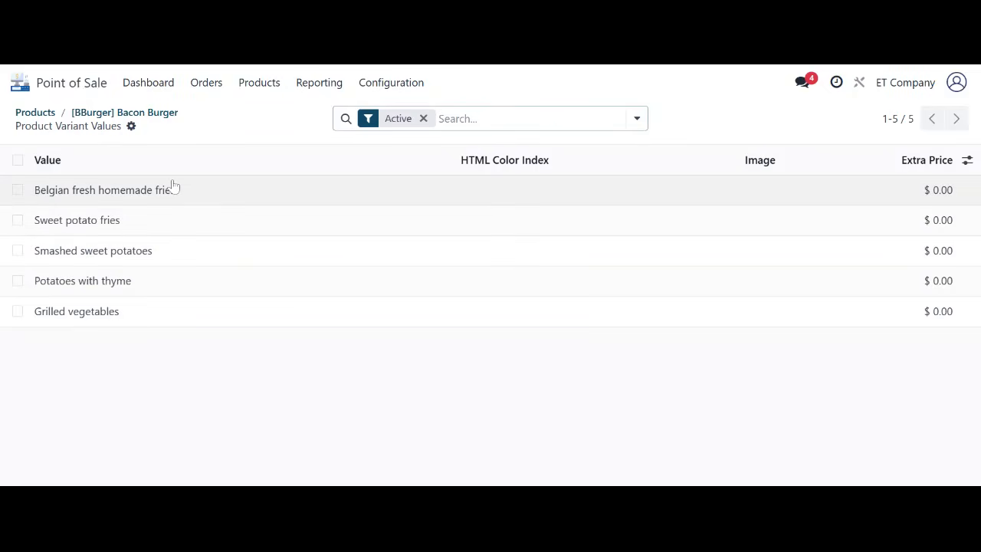
{"action": "left_click", "coordinate": [943, 197]}
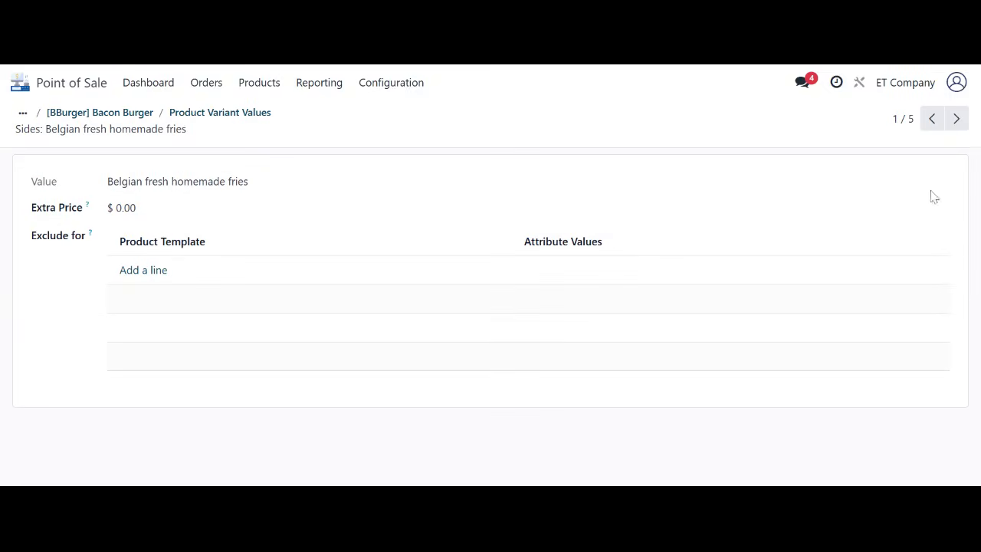
{"action": "left_click", "coordinate": [125, 207]}
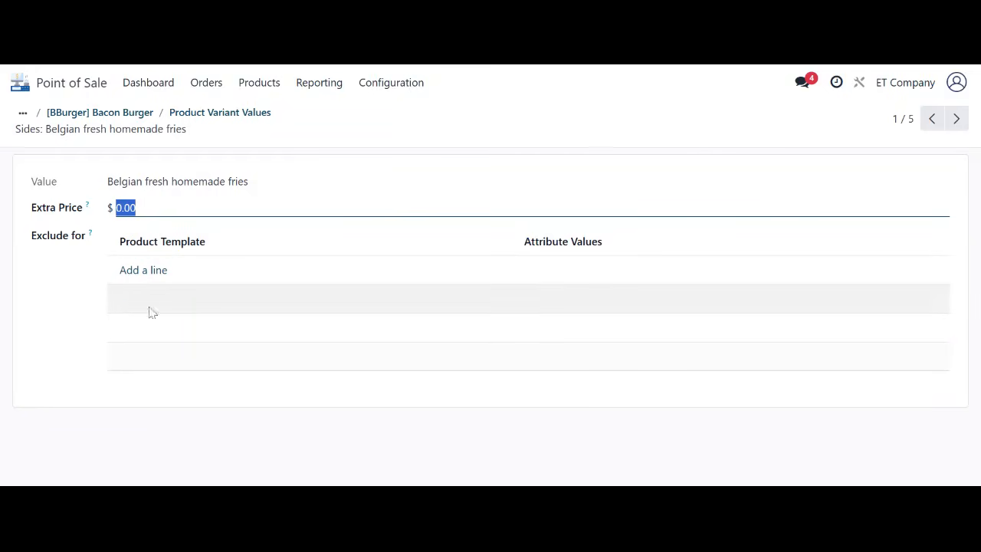
{"action": "left_click", "coordinate": [172, 208]}
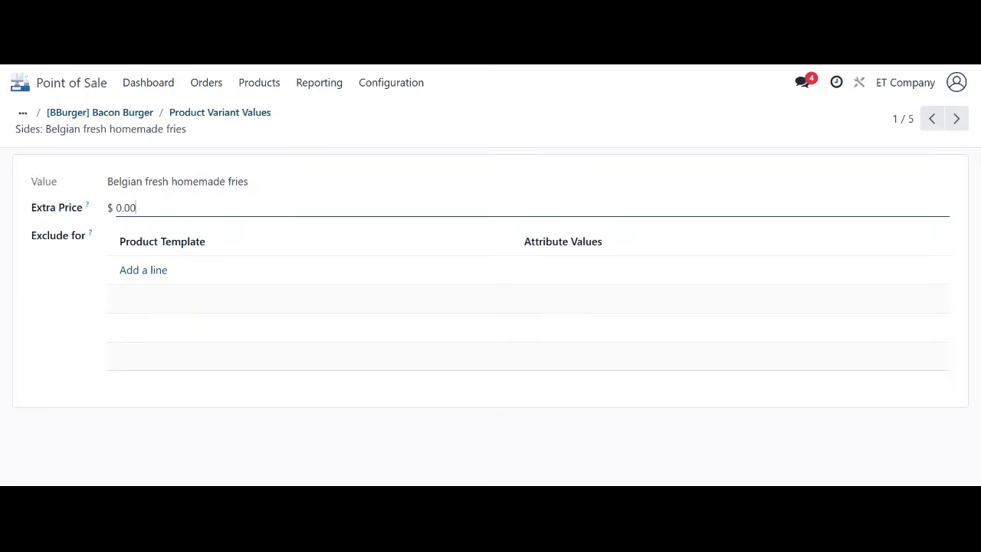
{"action": "key", "text": "ctrl+a"}
{"action": "left_click", "coordinate": [210, 113]}
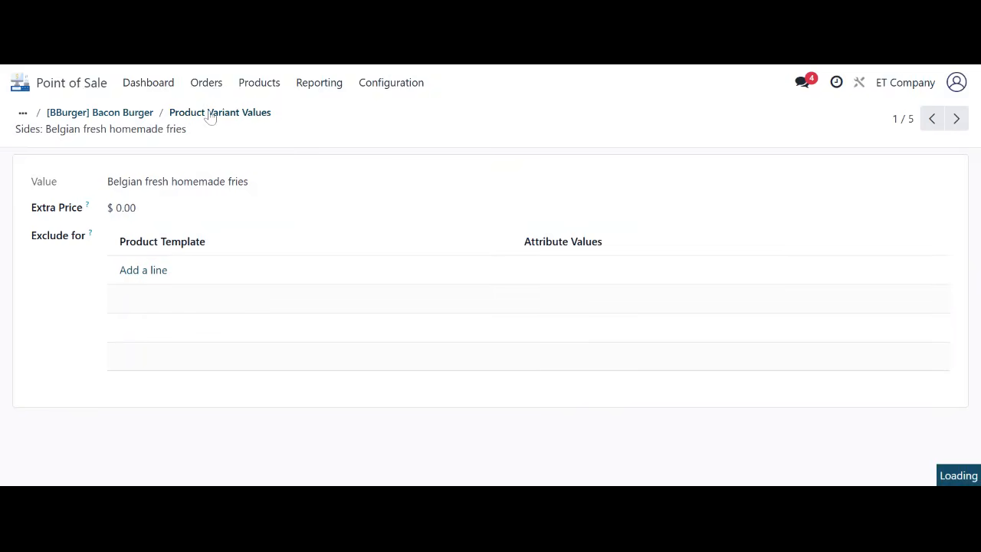
{"action": "left_click", "coordinate": [146, 113]}
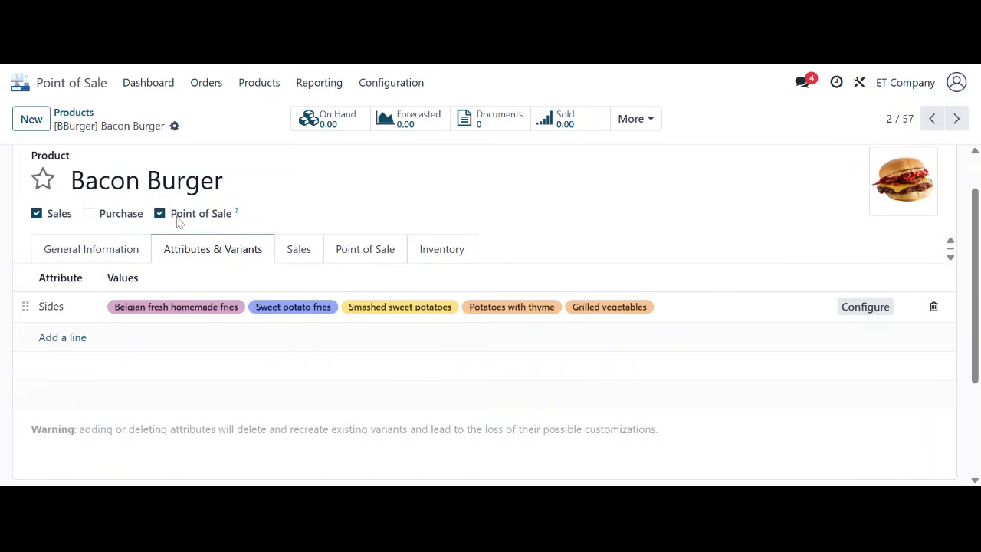
Step: Add Cheese Burger as an optional product in Bacon Burger's upsell and cross-sell settings
{"action": "left_click", "coordinate": [292, 256]}
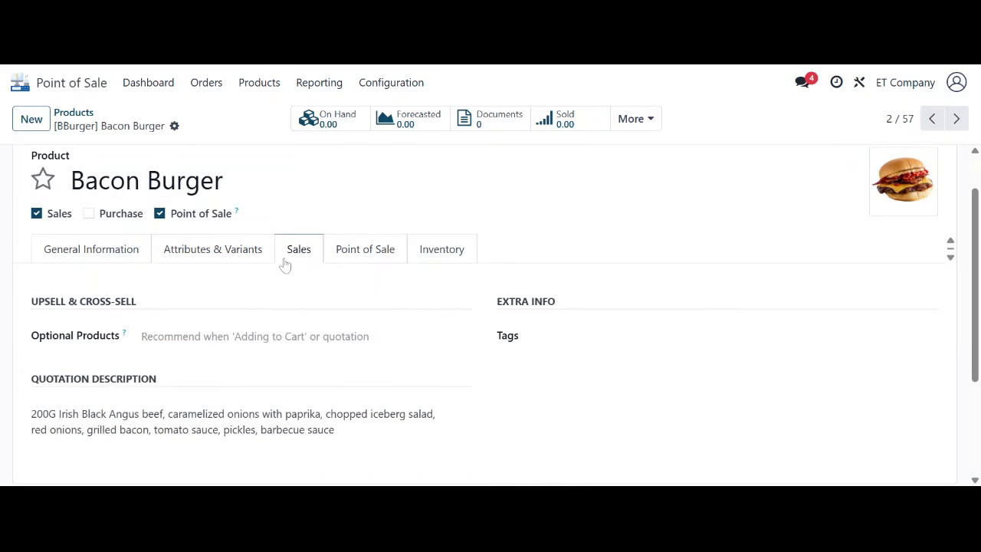
{"action": "left_click", "coordinate": [230, 336]}
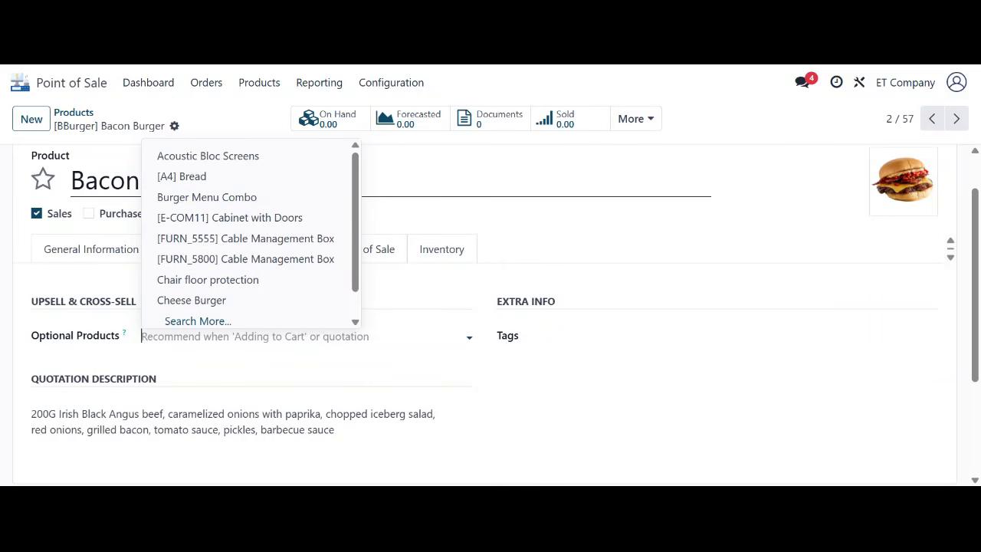
{"action": "left_click", "coordinate": [191, 302]}
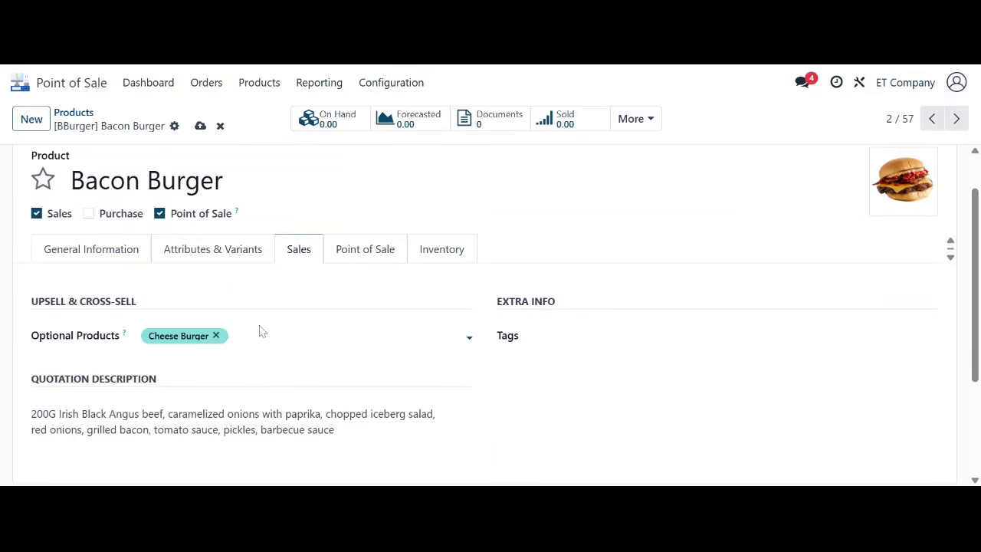
Step: Create the tags Bread and Burger and assign them to Bacon Burger in its sales extra info
{"action": "scroll", "coordinate": [414, 327], "scroll_direction": "down", "scroll_amount": 1}
{"action": "left_click", "coordinate": [552, 293]}
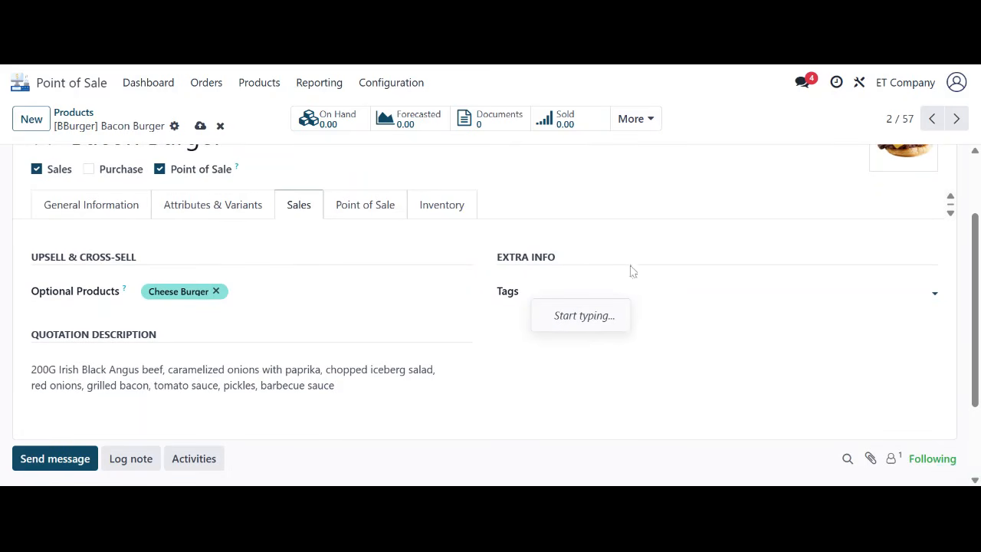
{"action": "scroll", "coordinate": [655, 259], "scroll_direction": "up", "scroll_amount": 1}
{"action": "left_click", "coordinate": [567, 353]}
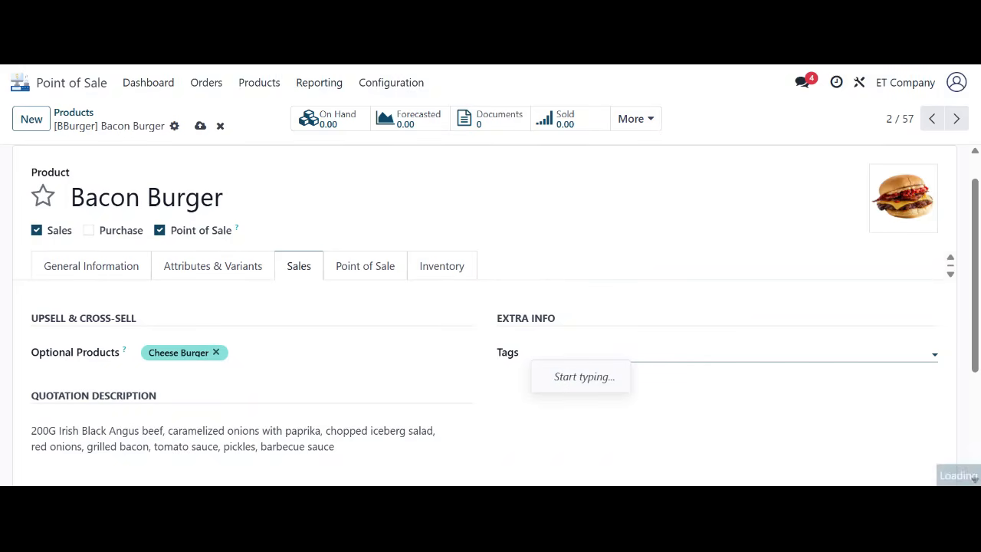
{"action": "type", "text": "Bread"}
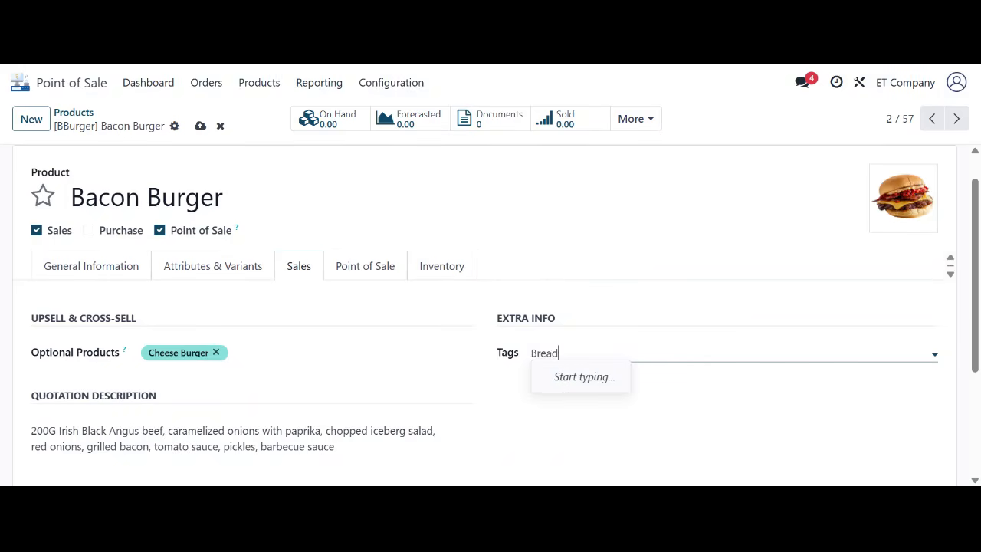
{"action": "left_click", "coordinate": [575, 377]}
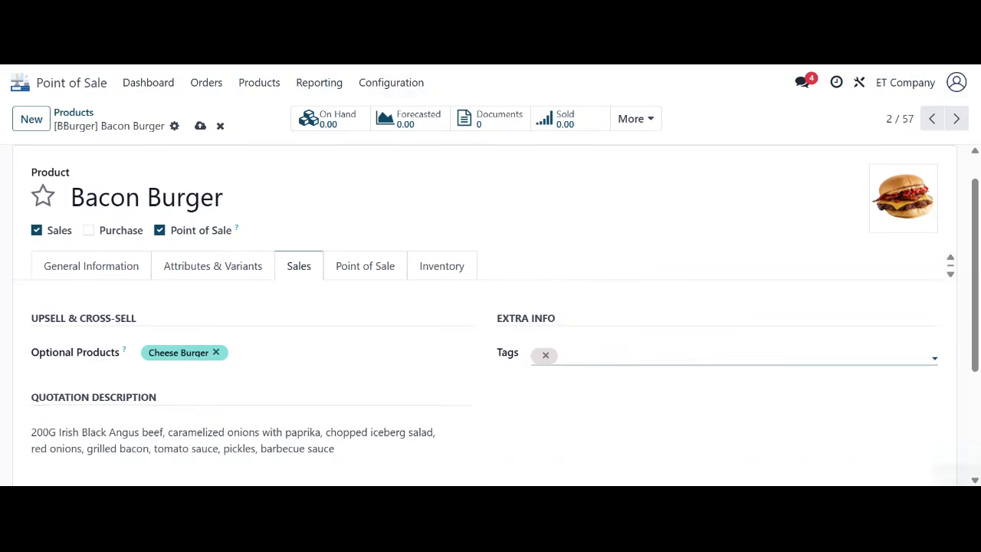
{"action": "type", "text": "Burger"}
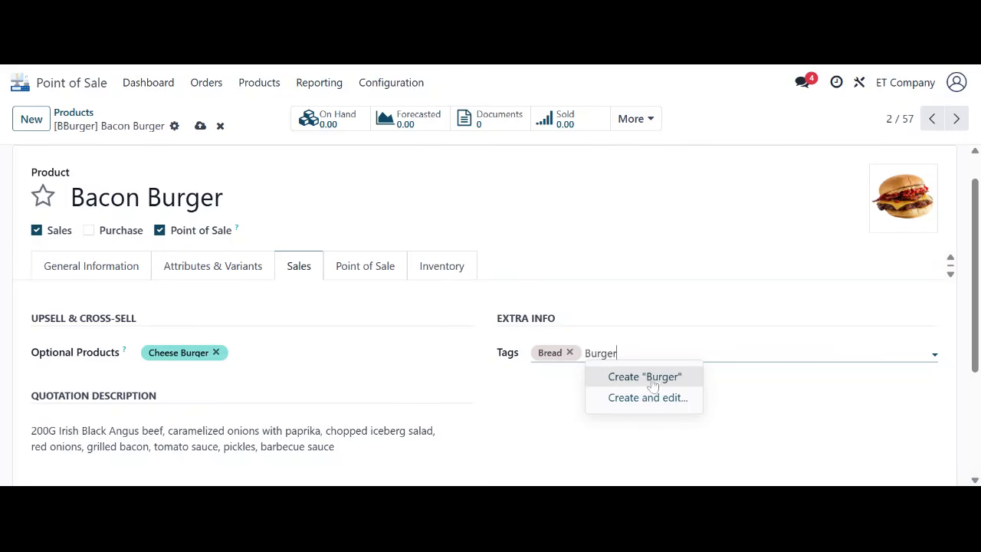
{"action": "left_click", "coordinate": [642, 377]}
Step: Examine the text of Bacon Burger's quotation description without editing it
{"action": "scroll", "coordinate": [284, 396], "scroll_direction": "down", "scroll_amount": 1}
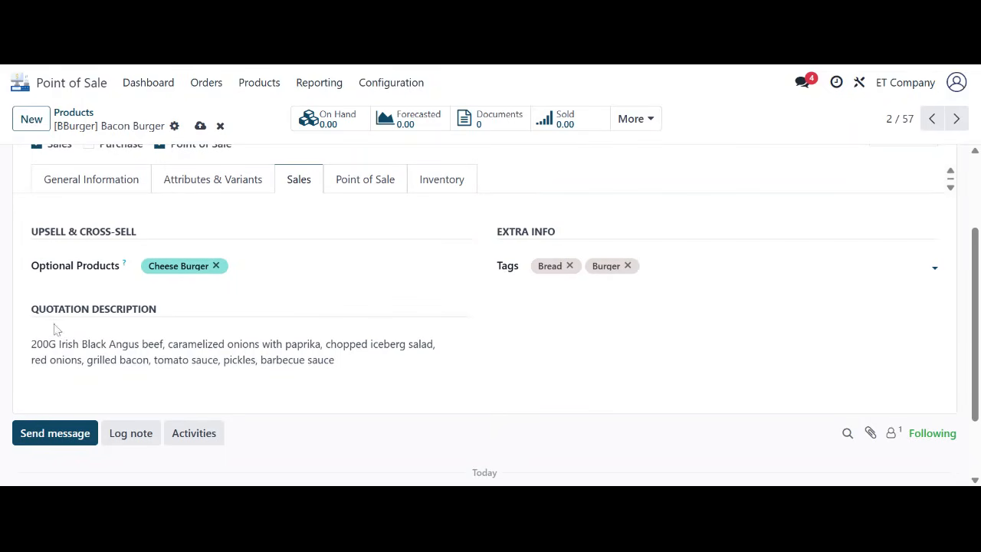
{"action": "left_click_drag", "start_coordinate": [335, 360], "coordinate": [18, 357]}
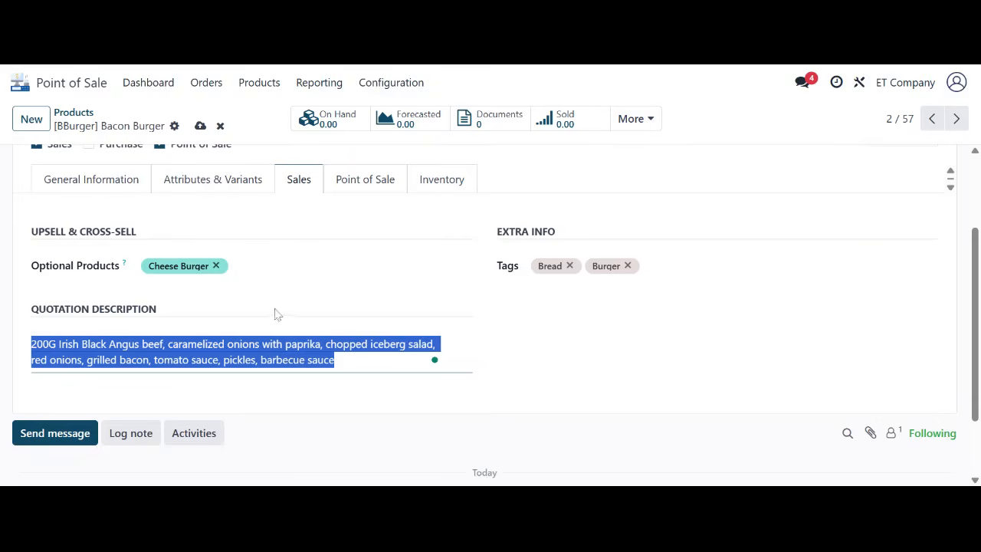
{"action": "left_click", "coordinate": [293, 359]}
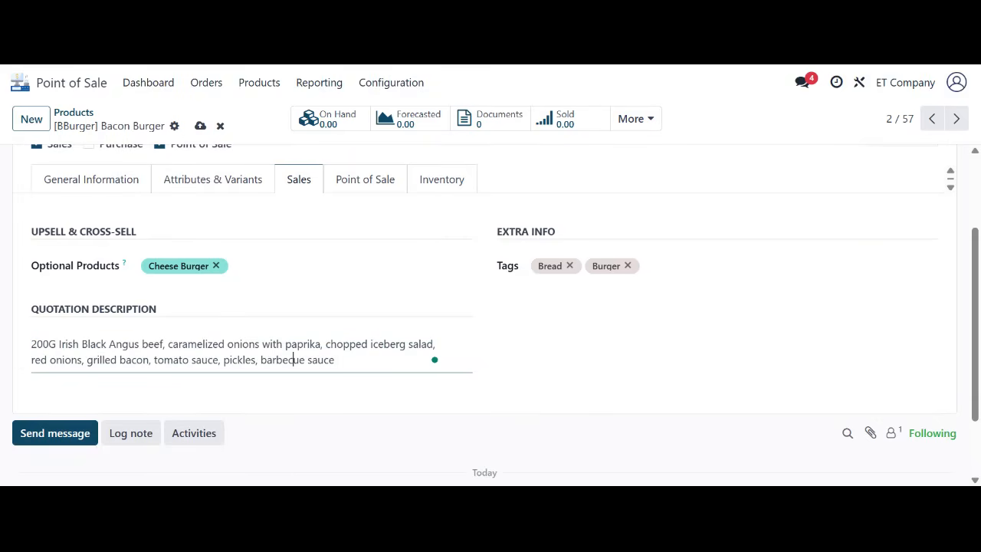
{"action": "scroll", "coordinate": [357, 284], "scroll_direction": "up", "scroll_amount": 1}
{"action": "scroll", "coordinate": [361, 280], "scroll_direction": "down", "scroll_amount": 1}
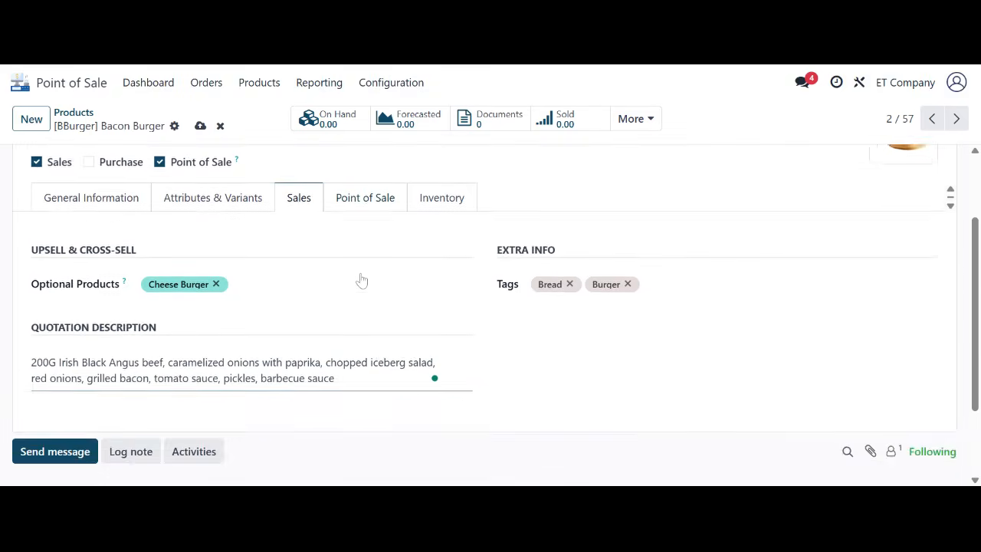
Step: Set Bacon Burger's Point of Sale color to the violet-blue swatch
{"action": "scroll", "coordinate": [364, 280], "scroll_direction": "up", "scroll_amount": 1}
{"action": "left_click", "coordinate": [345, 233]}
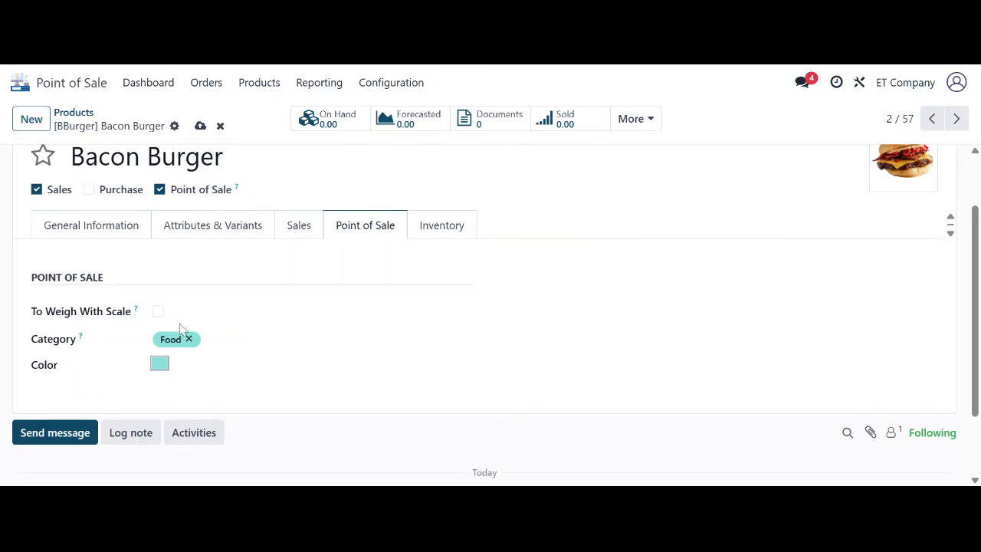
{"action": "left_click", "coordinate": [157, 365]}
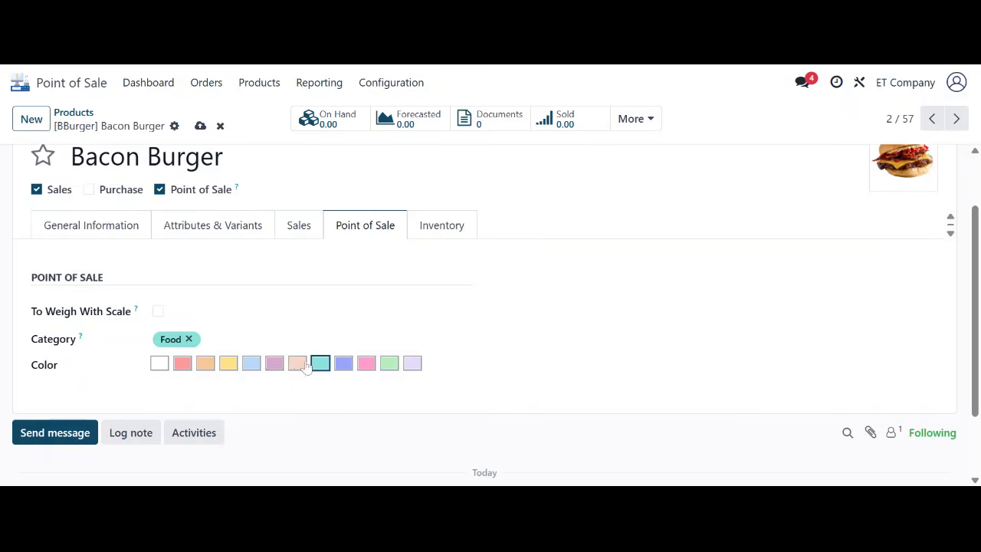
{"action": "left_click", "coordinate": [343, 363]}
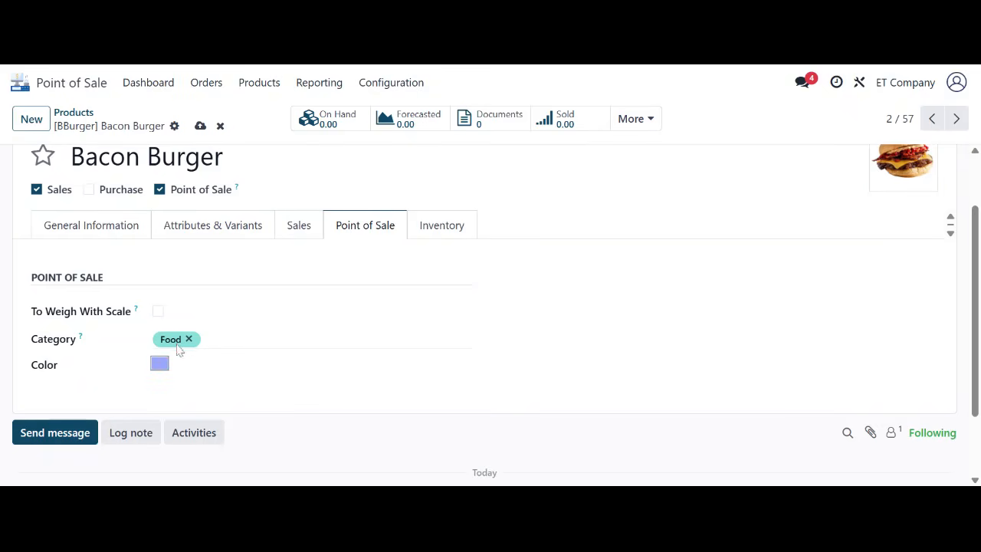
Step: Review Bacon Burger's inventory settings: responsible person, weight, volume, customer lead time, and the notes for receipts and delivery orders
{"action": "left_click", "coordinate": [446, 230]}
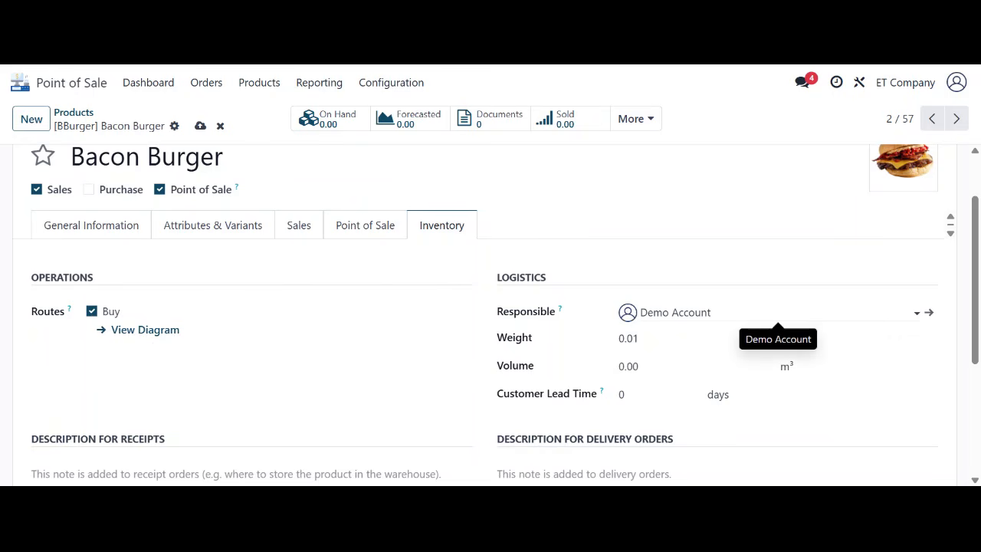
{"action": "left_click", "coordinate": [778, 312]}
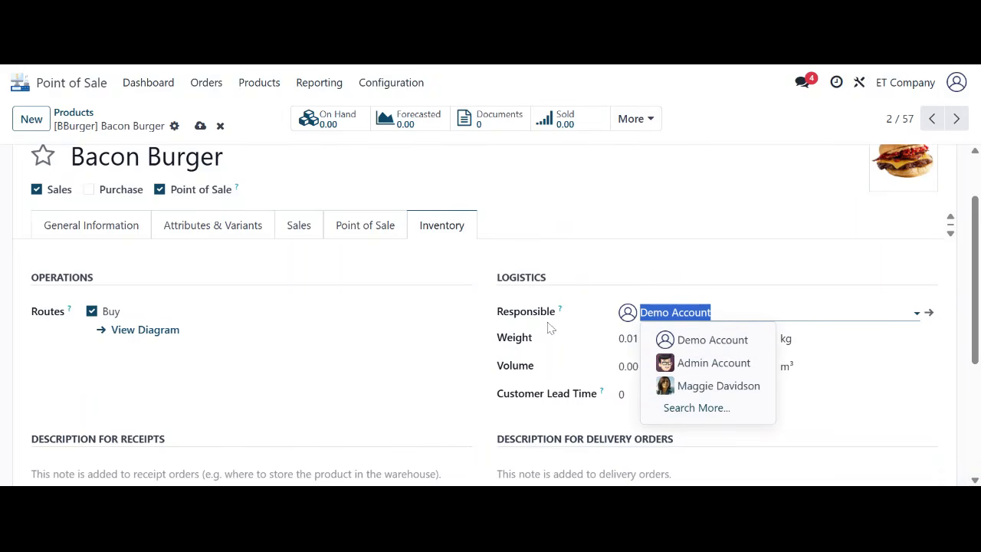
{"action": "left_click", "coordinate": [576, 335]}
{"action": "key", "text": "Tab"}
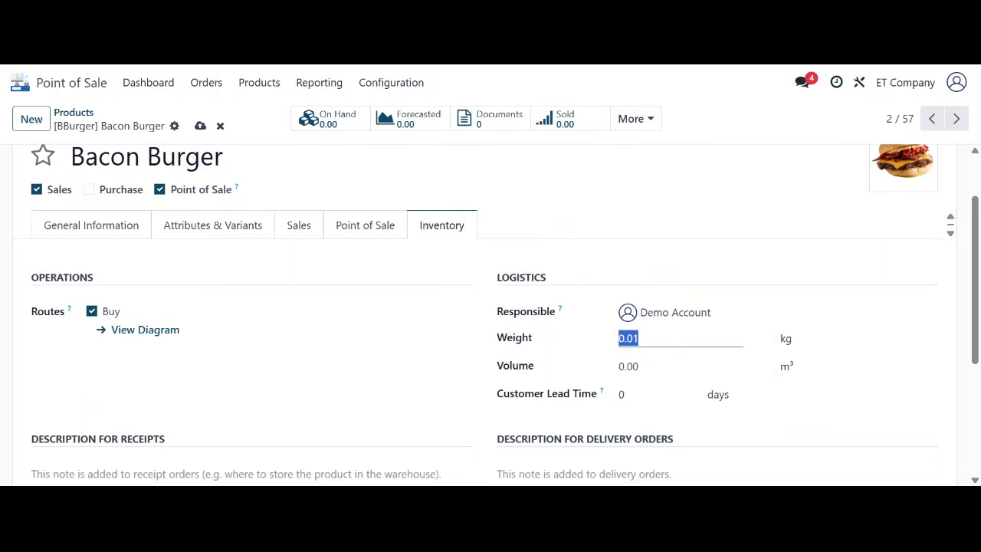
{"action": "key", "text": "Tab"}
{"action": "key", "text": "Tab"}
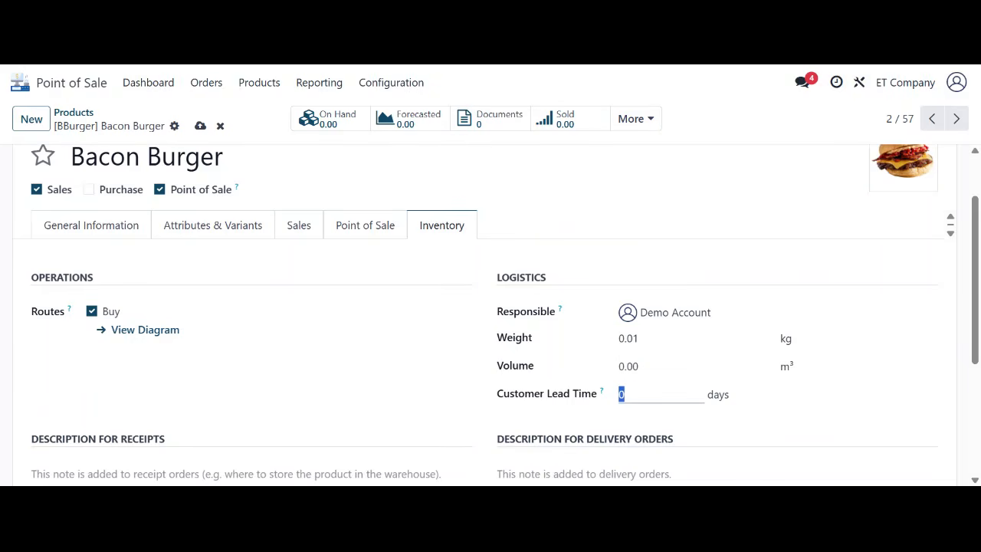
{"action": "scroll", "coordinate": [740, 334], "scroll_direction": "down", "scroll_amount": 1}
{"action": "left_click", "coordinate": [727, 334]}
{"action": "scroll", "coordinate": [564, 338], "scroll_direction": "down", "scroll_amount": 1}
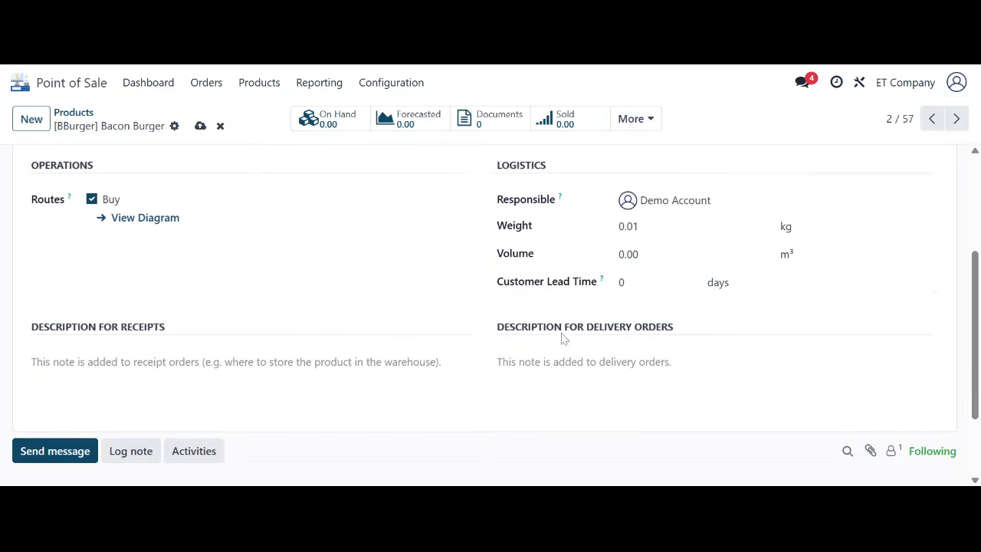
{"action": "left_click", "coordinate": [86, 325]}
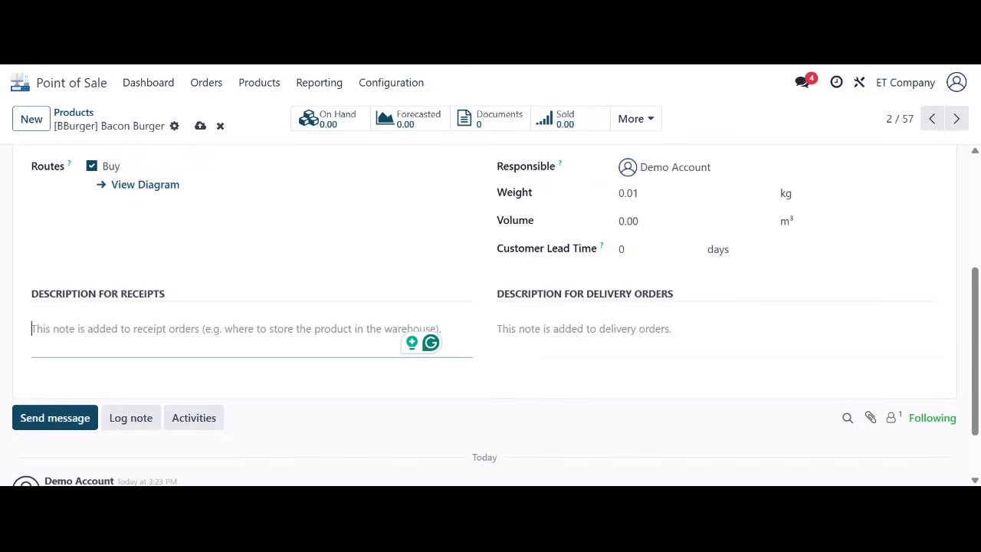
{"action": "left_click", "coordinate": [517, 310]}
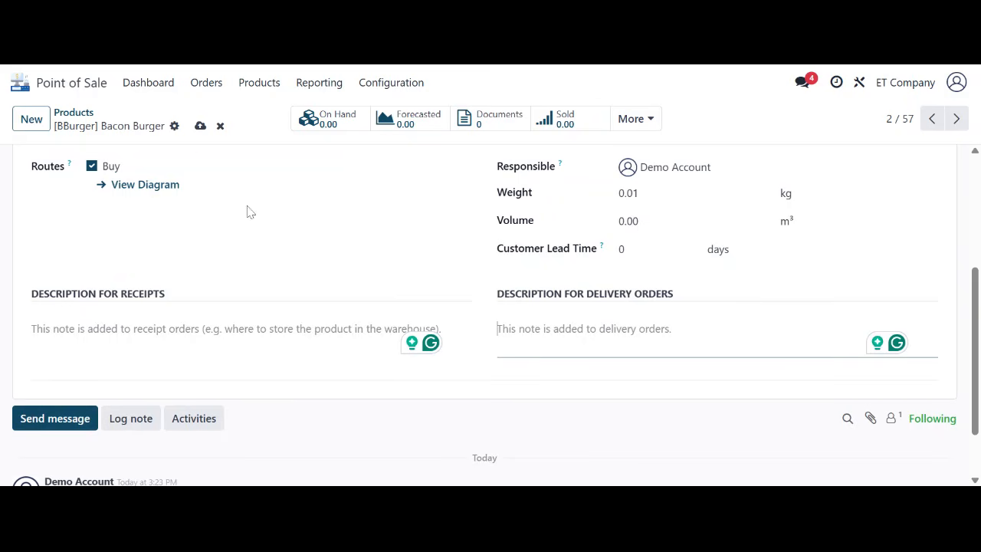
Step: Save the changes to Bacon Burger and try editing its product image
{"action": "left_click", "coordinate": [199, 128]}
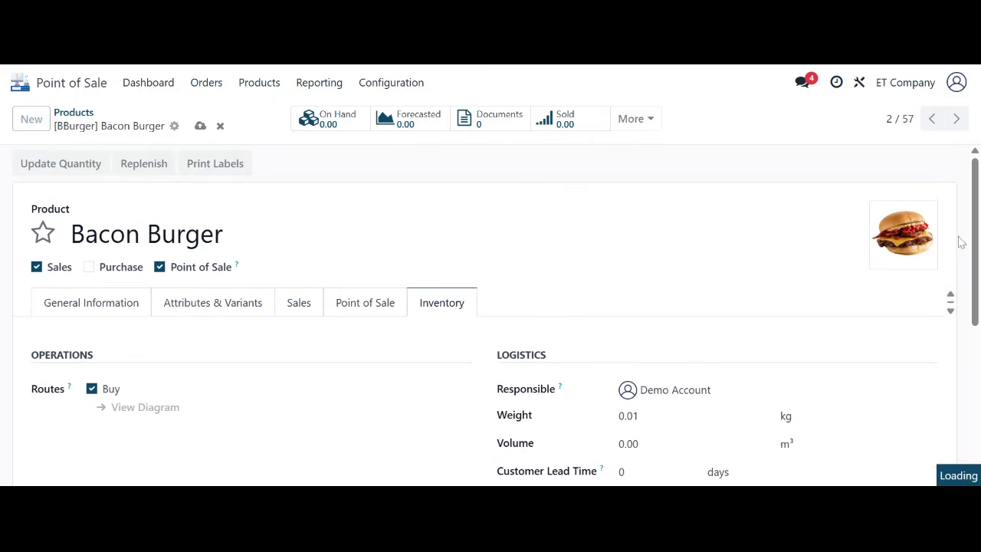
{"action": "mouse_move", "coordinate": [883, 259]}
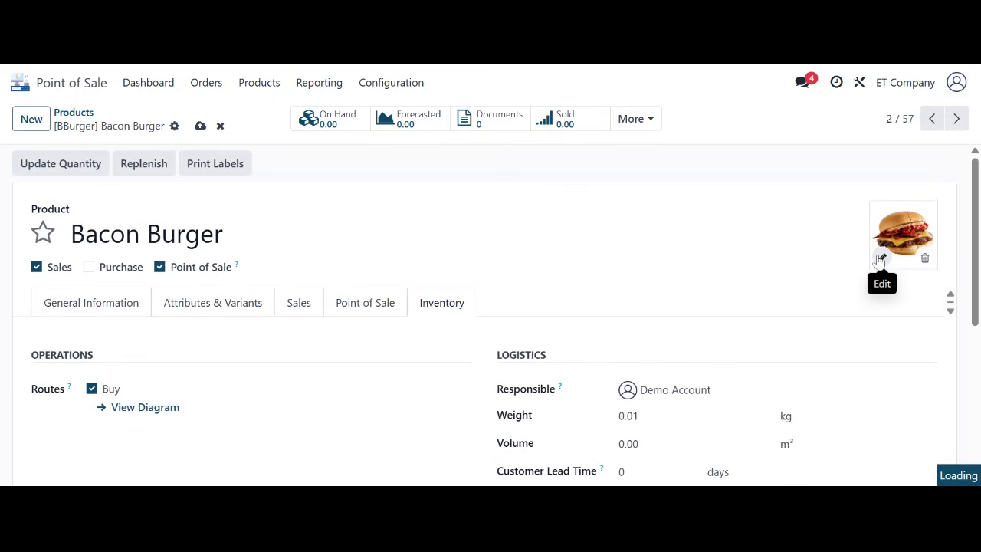
{"action": "left_click", "coordinate": [880, 259]}
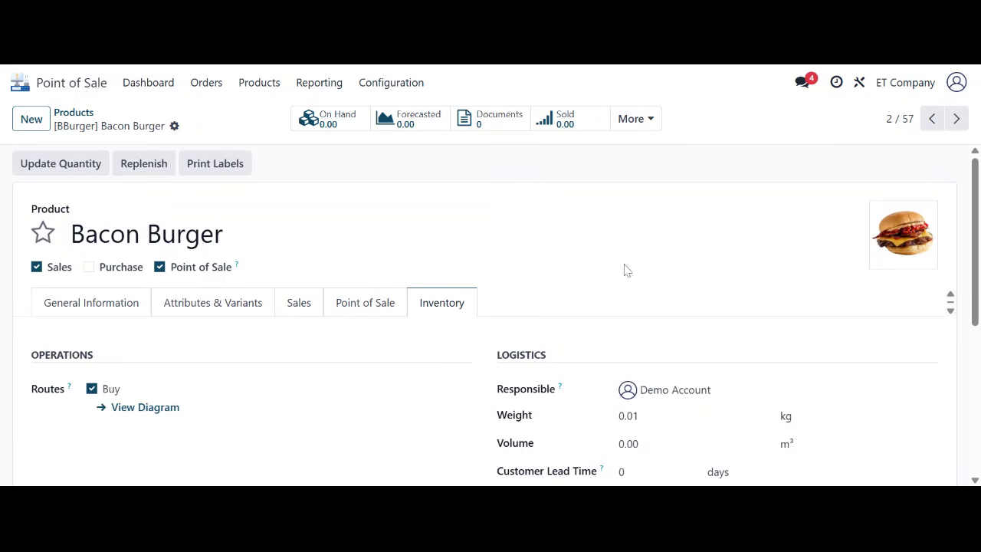
Step: Set Bacon Burger's quantity on hand to 200 and apply it
{"action": "left_click", "coordinate": [310, 123]}
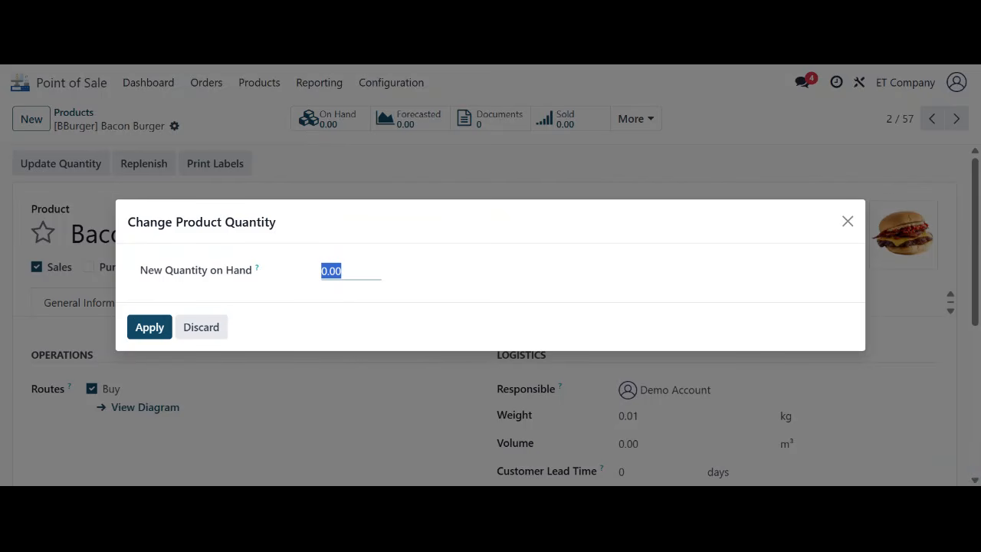
{"action": "type", "text": "200"}
{"action": "left_click", "coordinate": [299, 308]}
{"action": "left_click", "coordinate": [160, 326]}
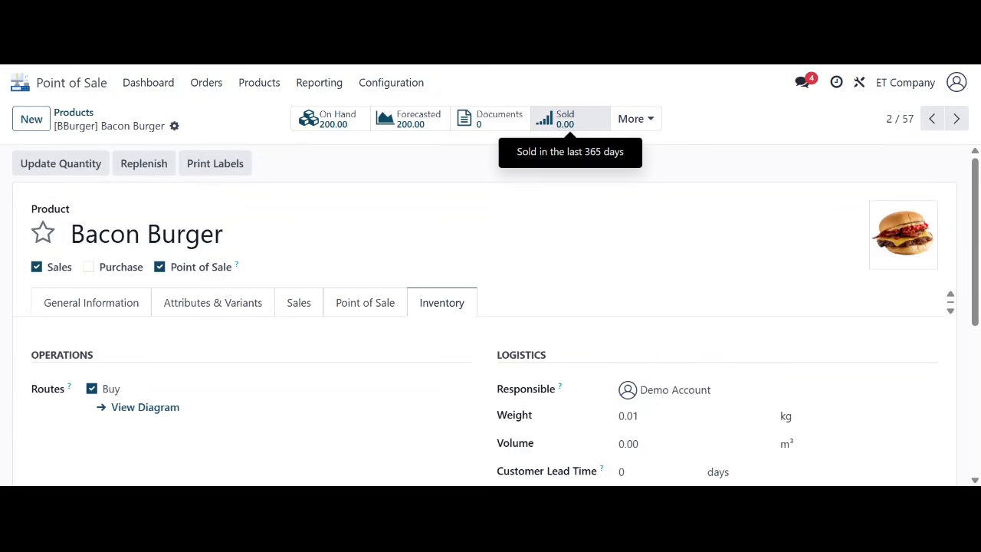
Step: Enable Purchase for Bacon Burger, check its additional purchase, reordering and stock move links, and save the product
{"action": "left_click", "coordinate": [634, 123]}
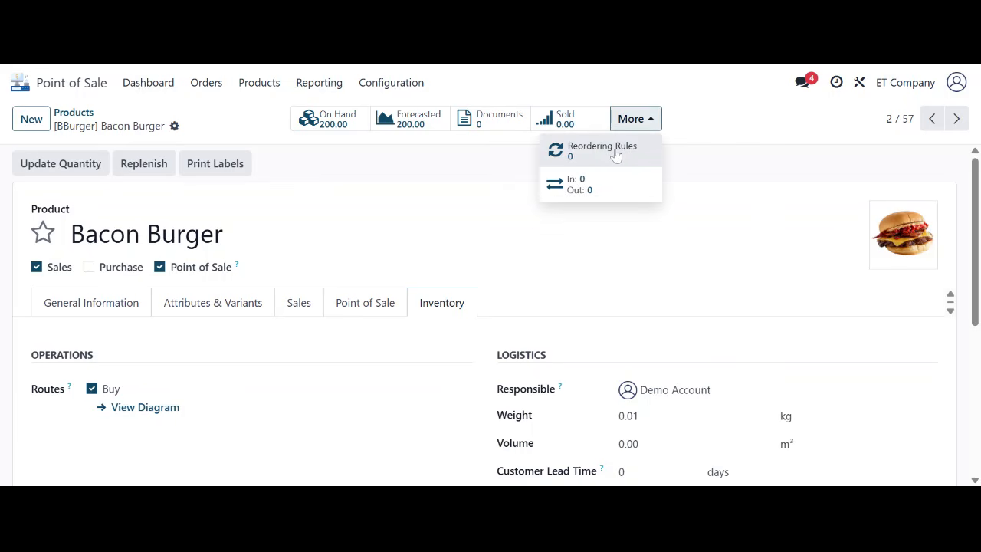
{"action": "left_click", "coordinate": [119, 268]}
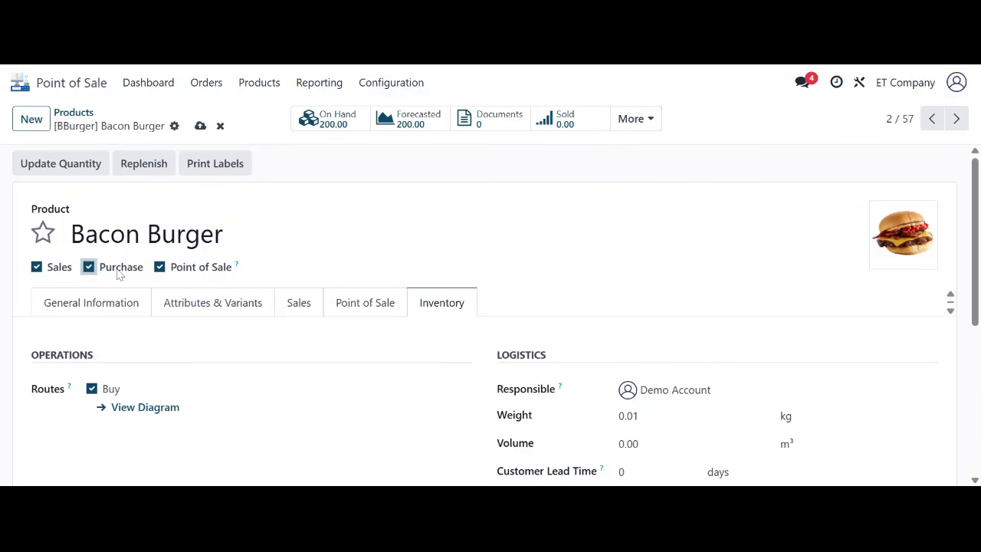
{"action": "left_click", "coordinate": [626, 120]}
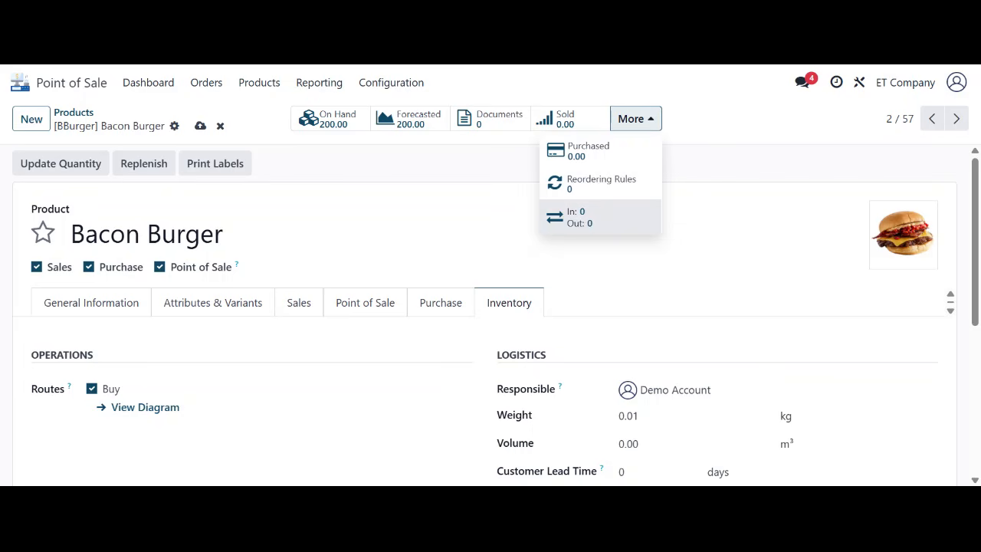
{"action": "left_click", "coordinate": [415, 214]}
{"action": "left_click", "coordinate": [201, 128]}
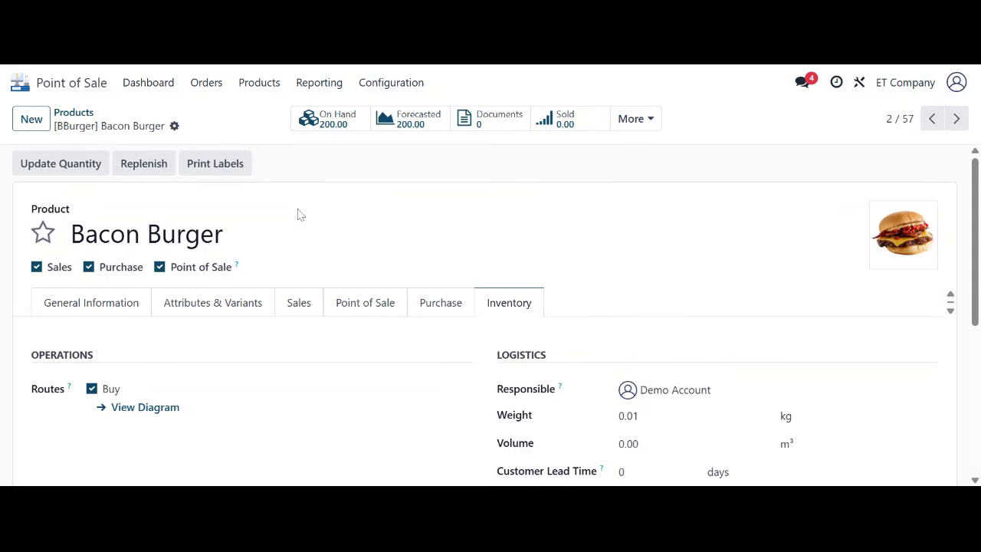
Step: Return to the Point of Sale dashboard and open the restaurant's register with 0.00 opening cash
{"action": "left_click", "coordinate": [138, 83]}
{"action": "left_click", "coordinate": [80, 210]}
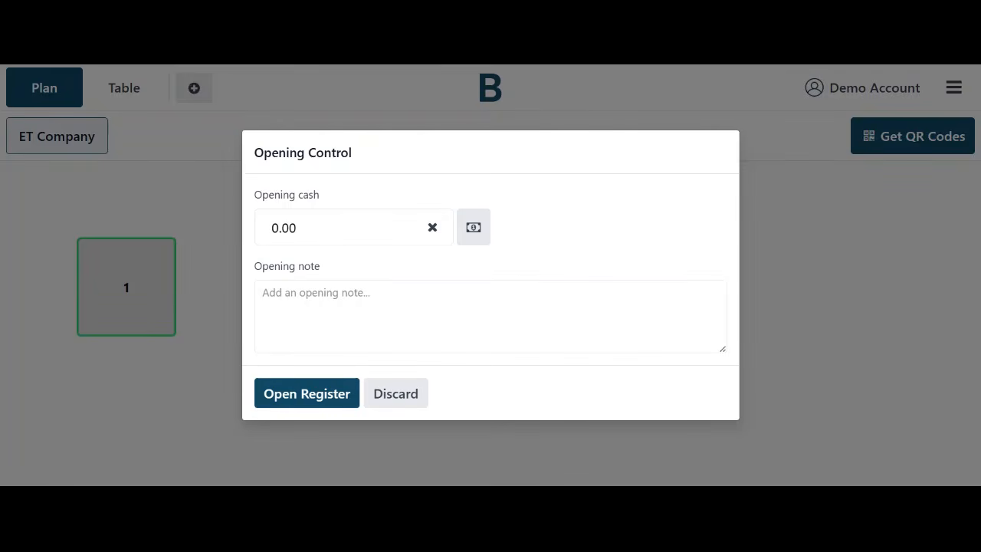
{"action": "left_click", "coordinate": [289, 395]}
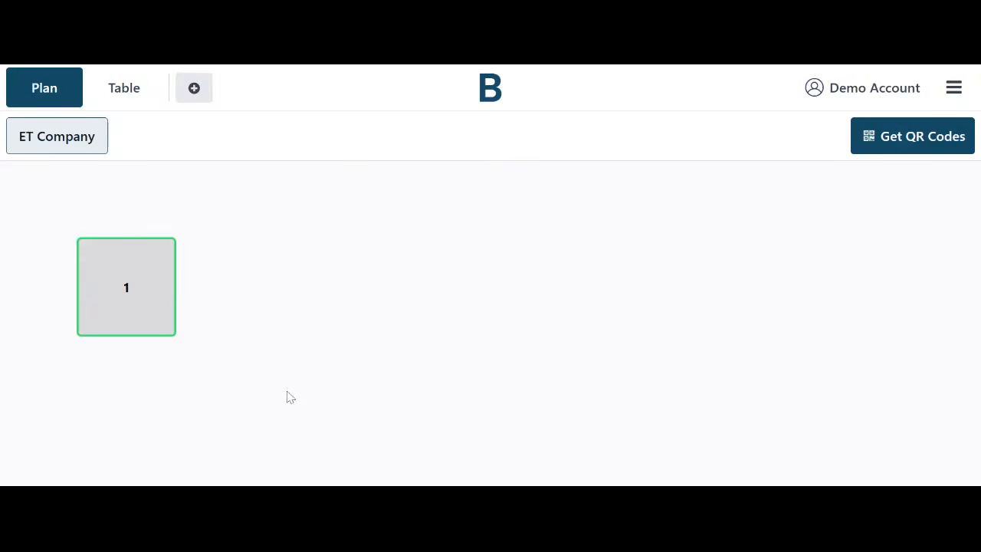
Step: Open table 1, check the side options offered for Bacon Burger, and discard the selection without adding it to the order
{"action": "left_click", "coordinate": [119, 297]}
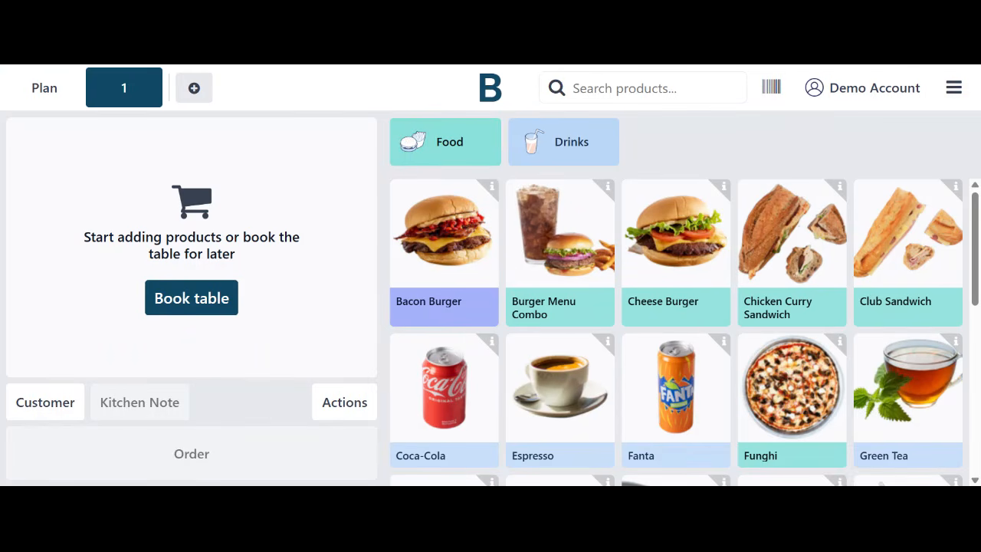
{"action": "left_click", "coordinate": [439, 256]}
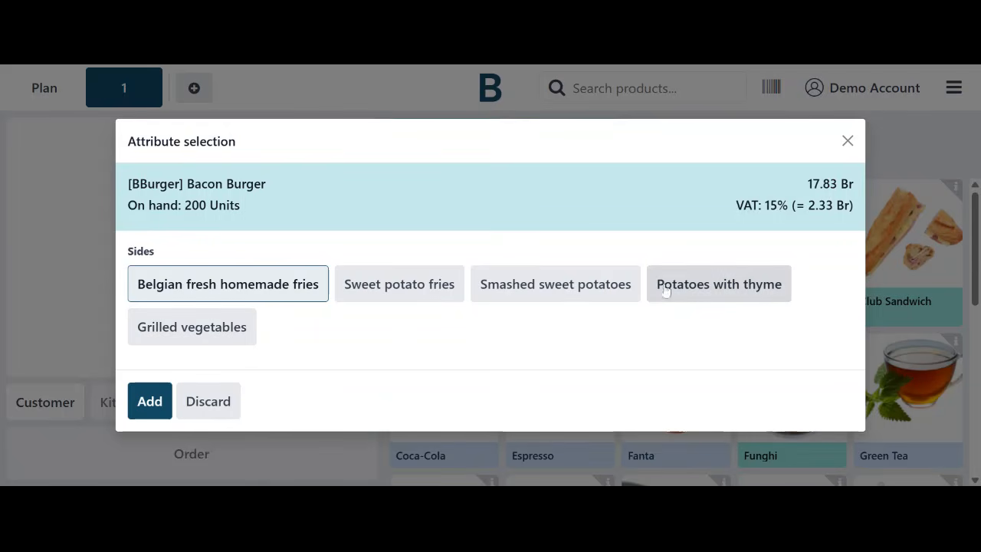
{"action": "left_click", "coordinate": [209, 403]}
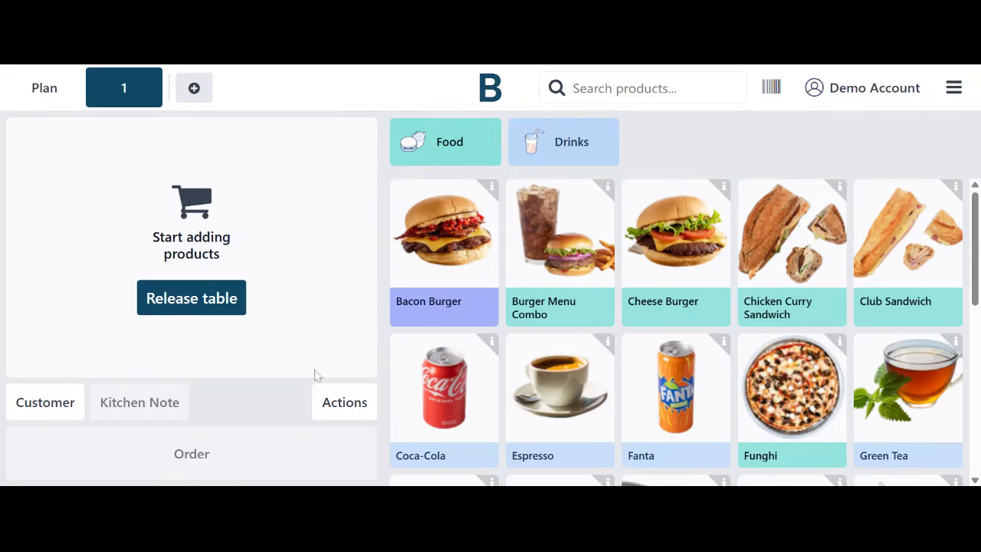
Step: Open Bacon Burger's product information for editing and try the camera scanner for its barcode
{"action": "left_click", "coordinate": [492, 189]}
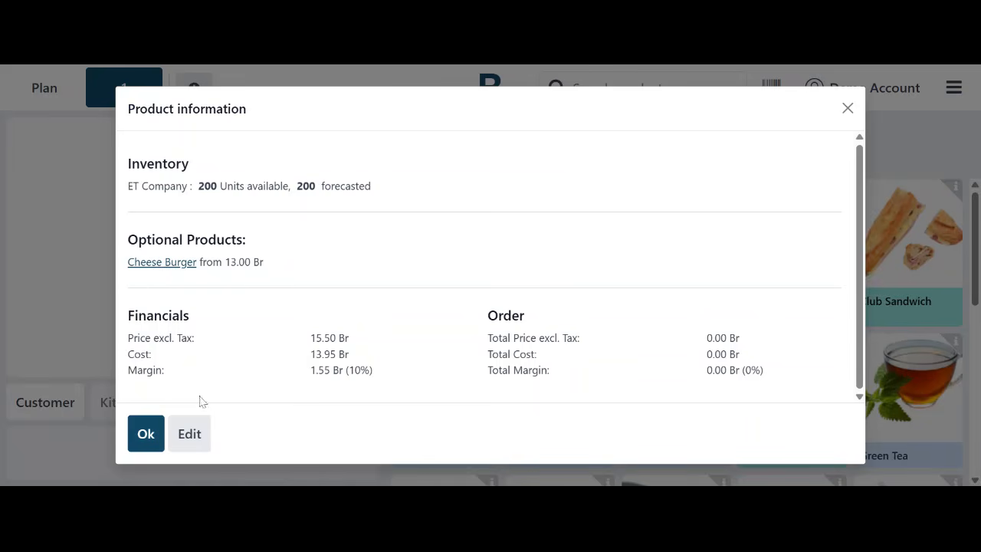
{"action": "left_click", "coordinate": [180, 438]}
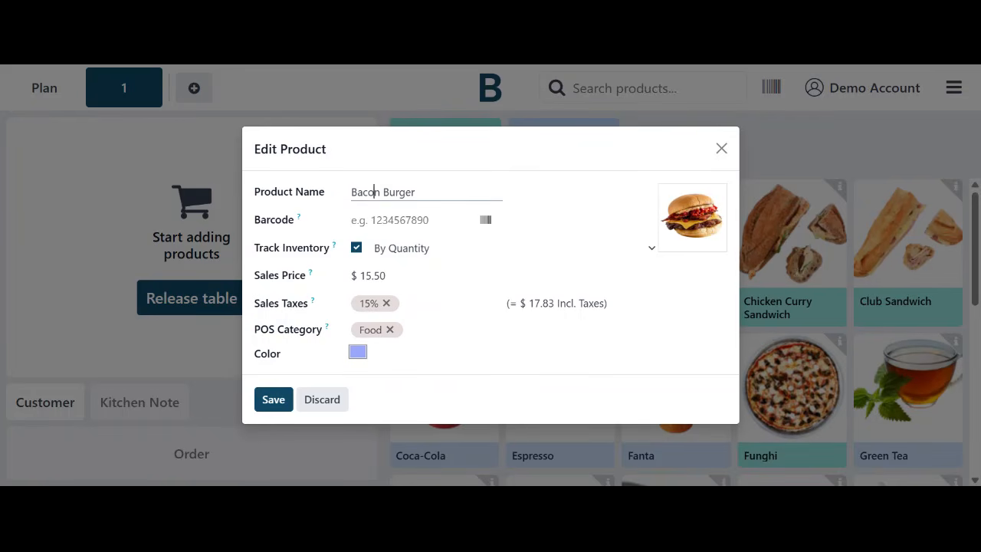
{"action": "left_click", "coordinate": [412, 220]}
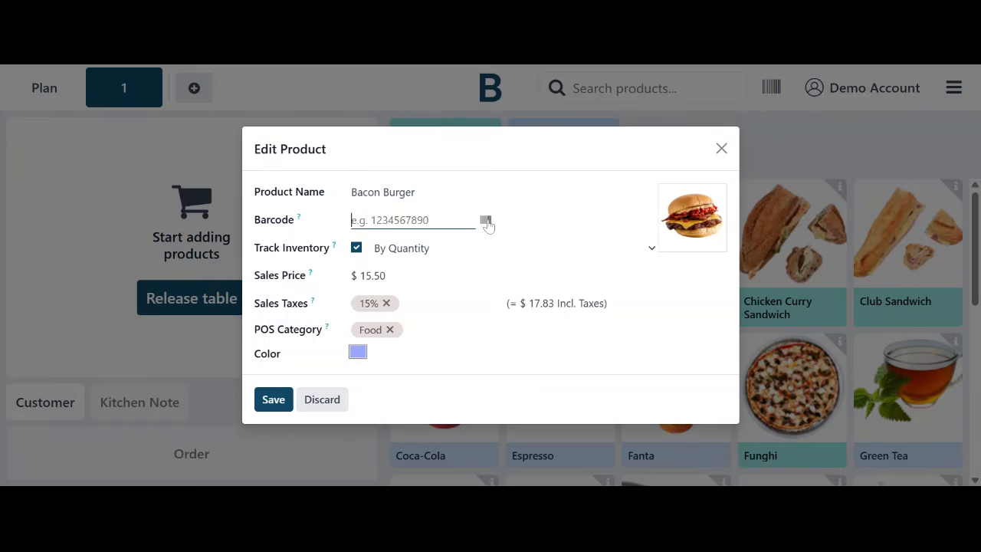
{"action": "left_click", "coordinate": [486, 221]}
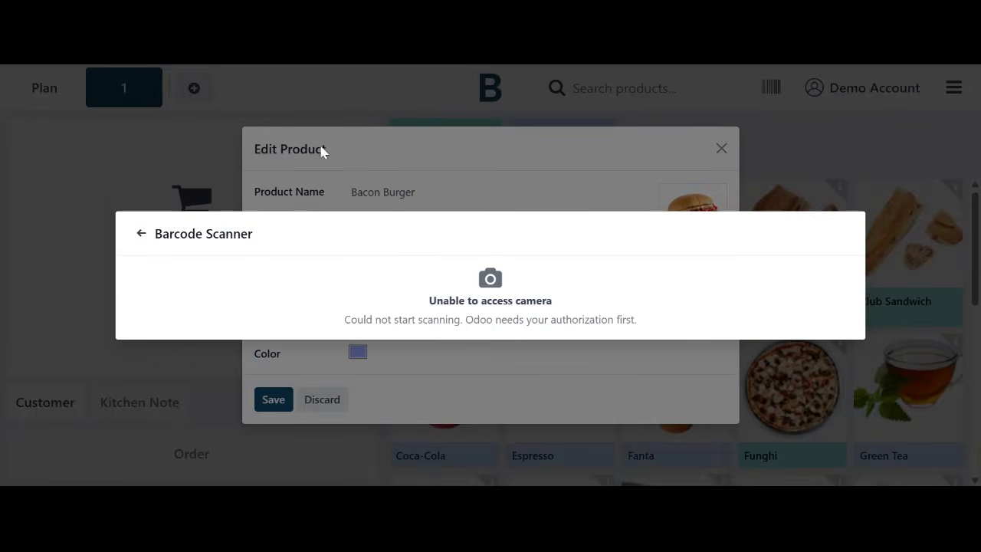
{"action": "left_click", "coordinate": [131, 236]}
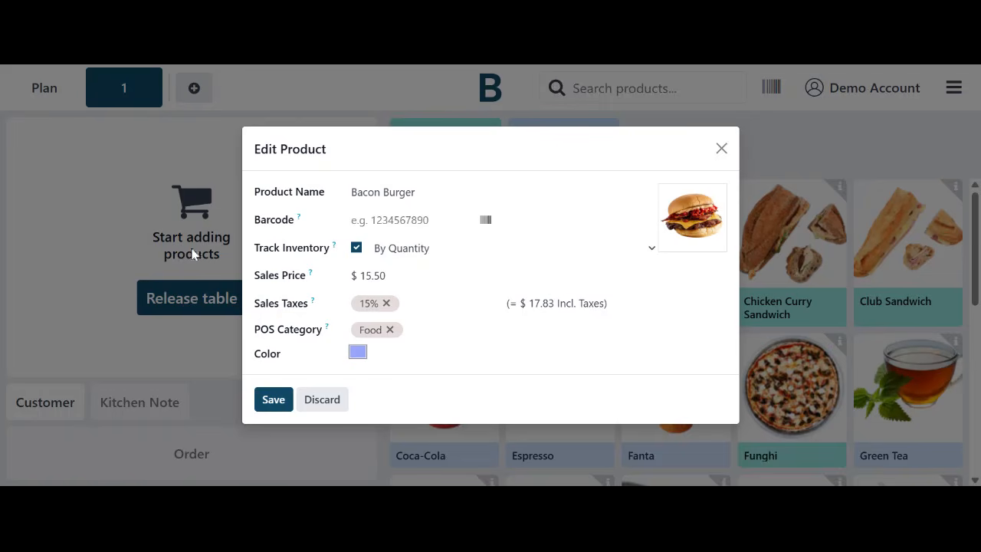
Step: Review Bacon Burger's sales price, POS category and image in the edit form, and save the product
{"action": "left_click", "coordinate": [383, 276]}
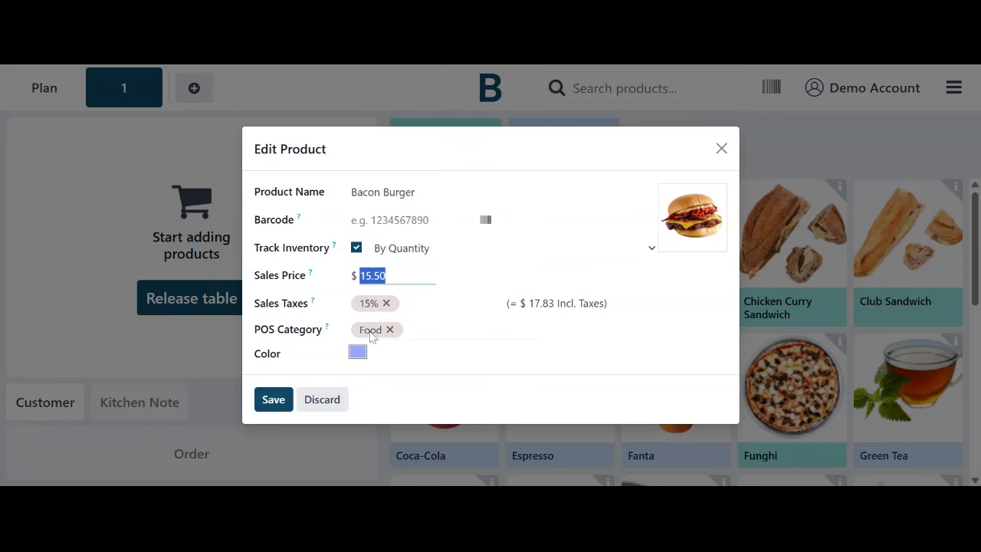
{"action": "mouse_move", "coordinate": [684, 235]}
{"action": "left_click", "coordinate": [259, 397]}
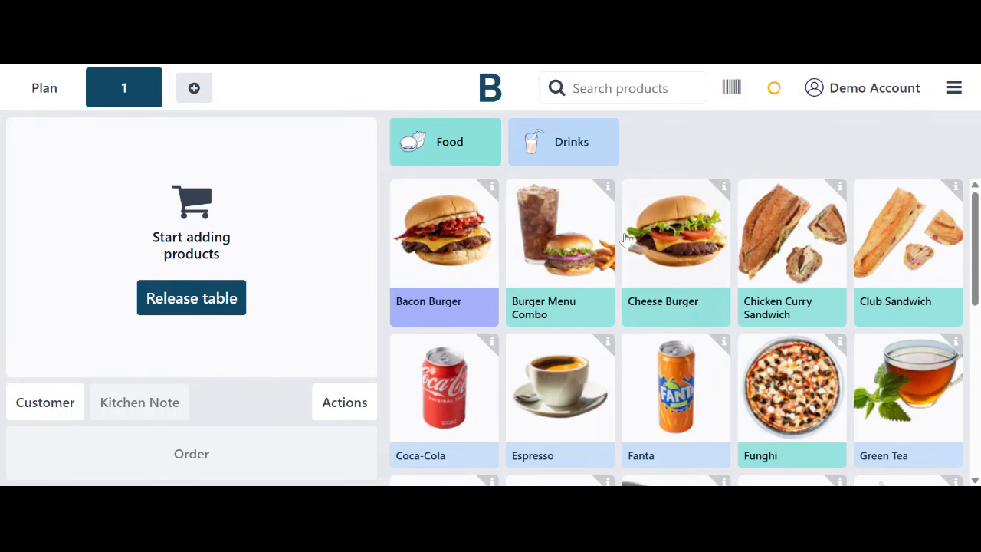
Step: Start creating a new product from within the register
{"action": "left_click", "coordinate": [950, 92]}
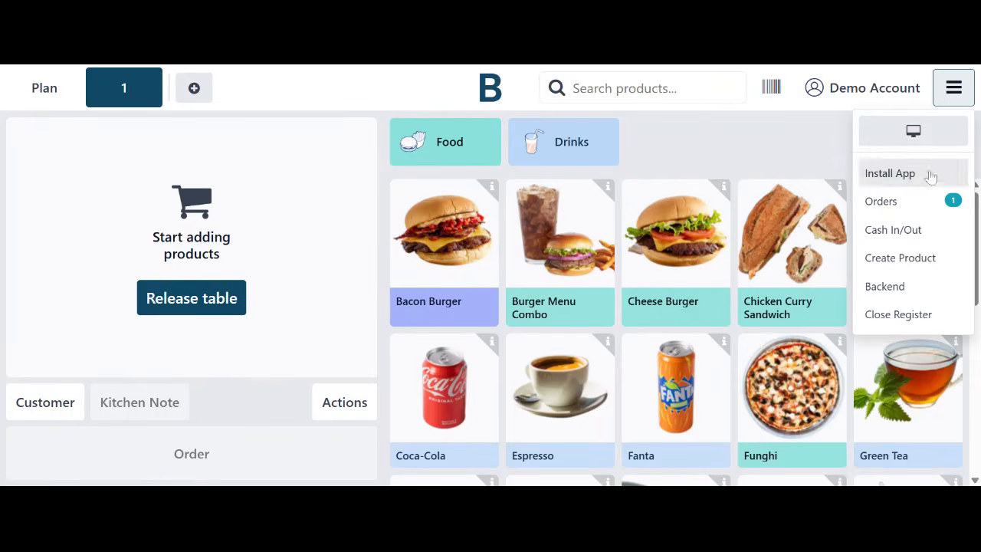
{"action": "left_click", "coordinate": [887, 259]}
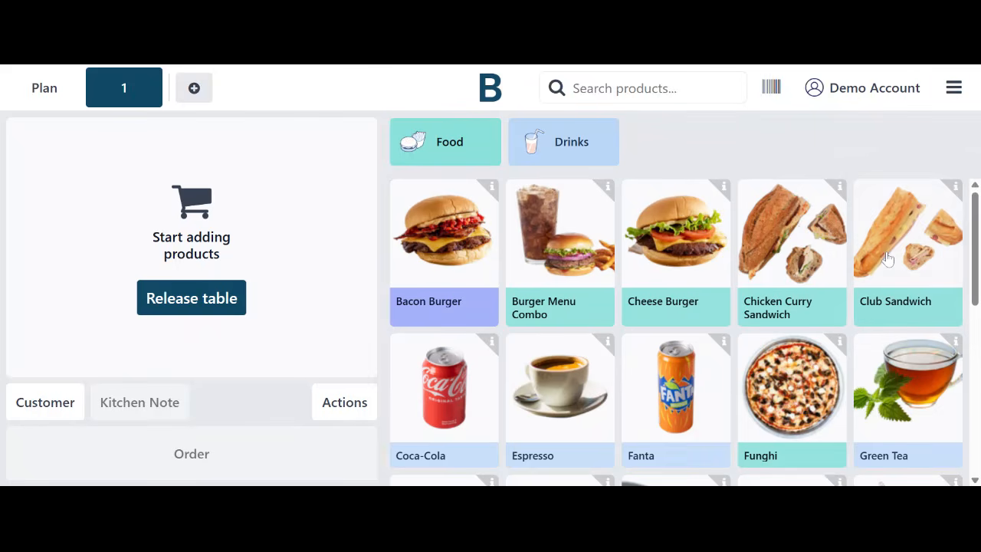